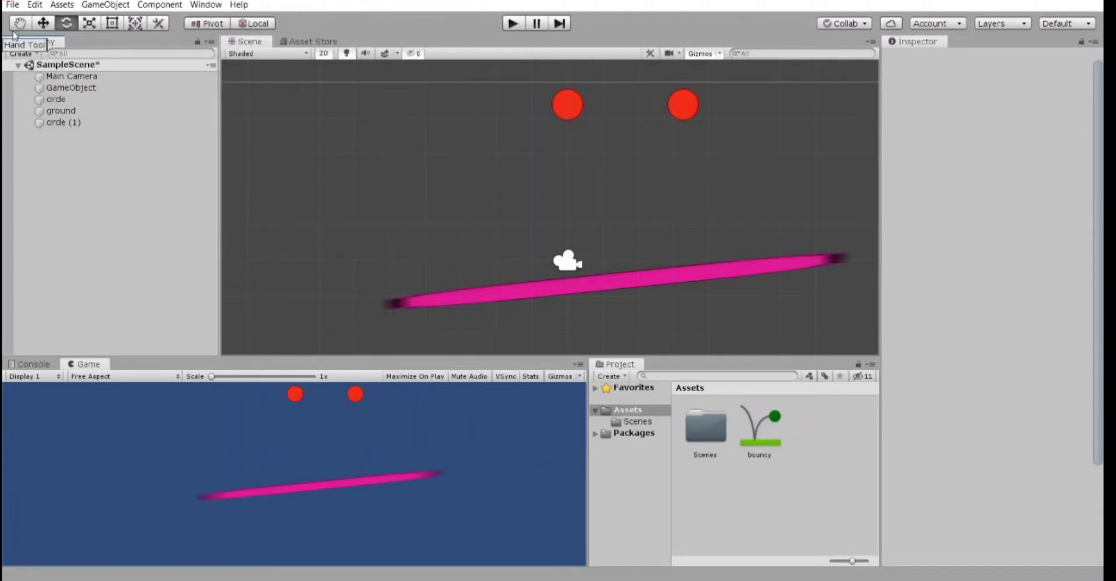
# - Create a new scene, saving the pending SampleScene changes when prompted
pyautogui.click(12, 6)
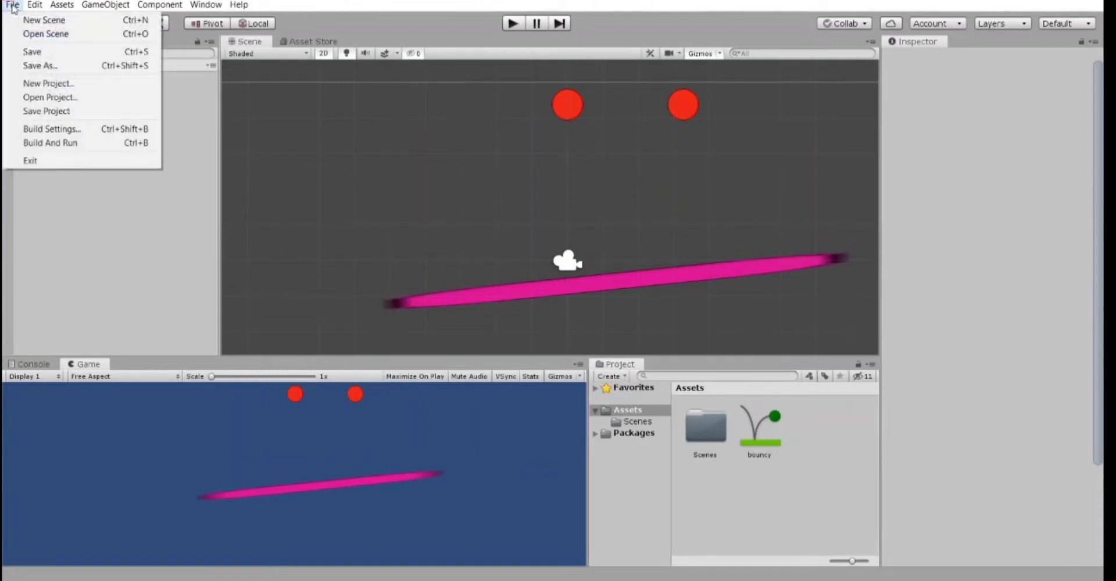
pyautogui.click(44, 20)
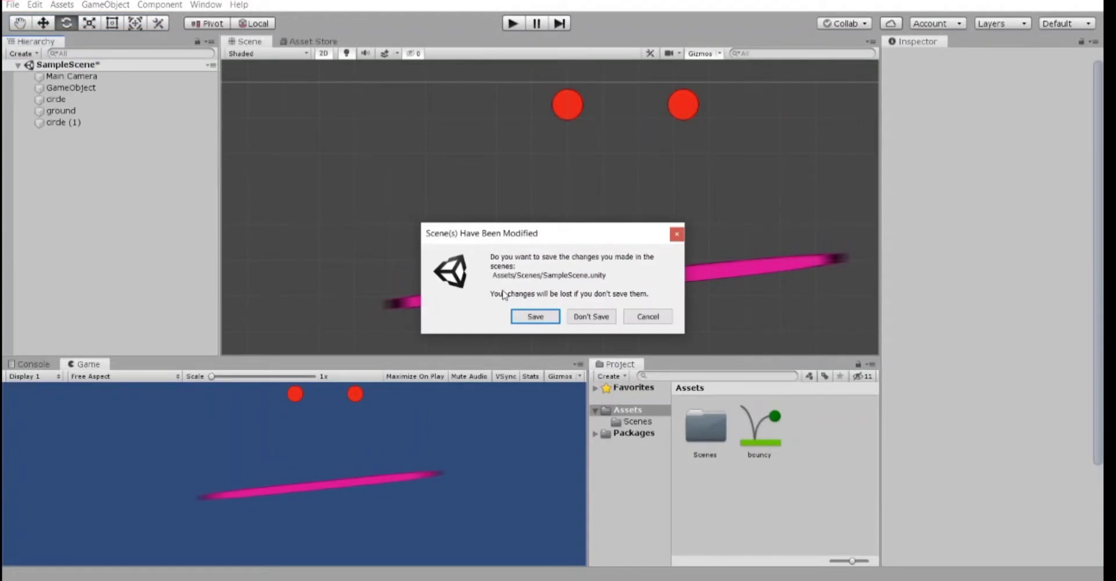
pyautogui.click(551, 317)
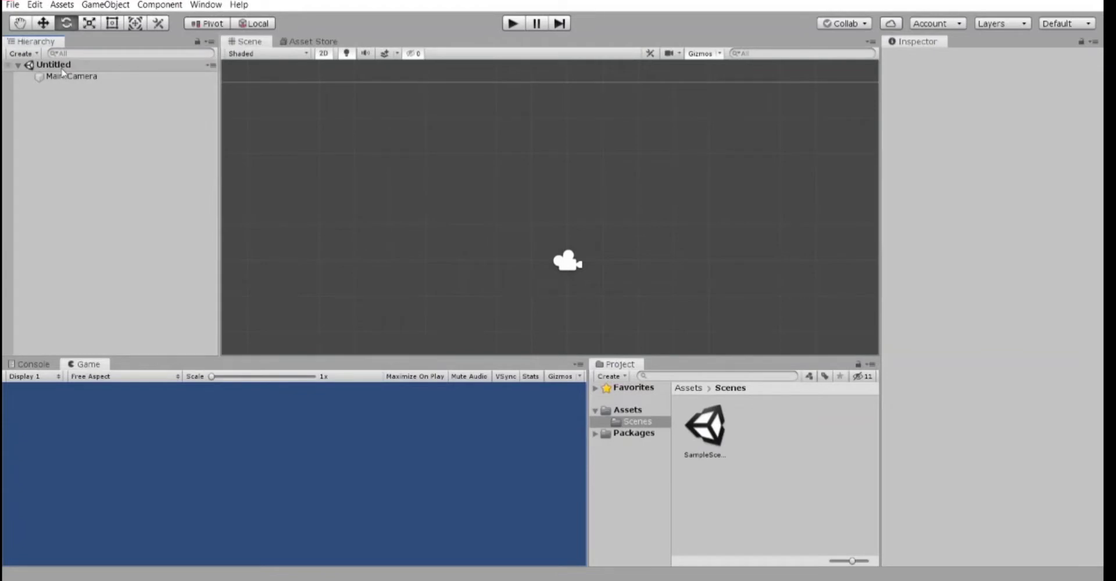
# - Filter the Asset Store to 2D assets and open the 2D Simple Character: Swordman page
pyautogui.click(289, 47)
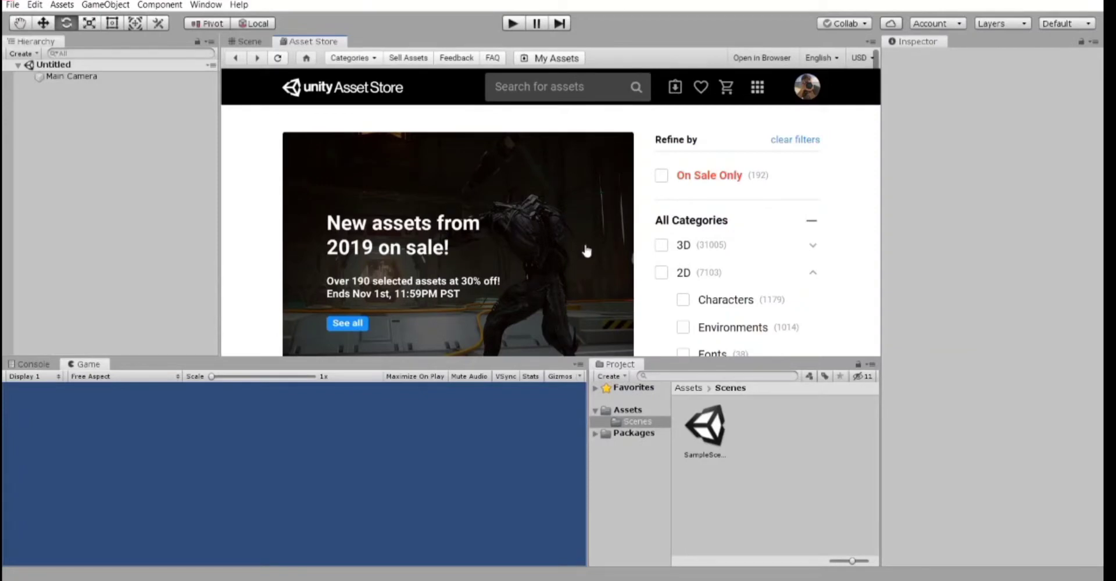
pyautogui.click(661, 275)
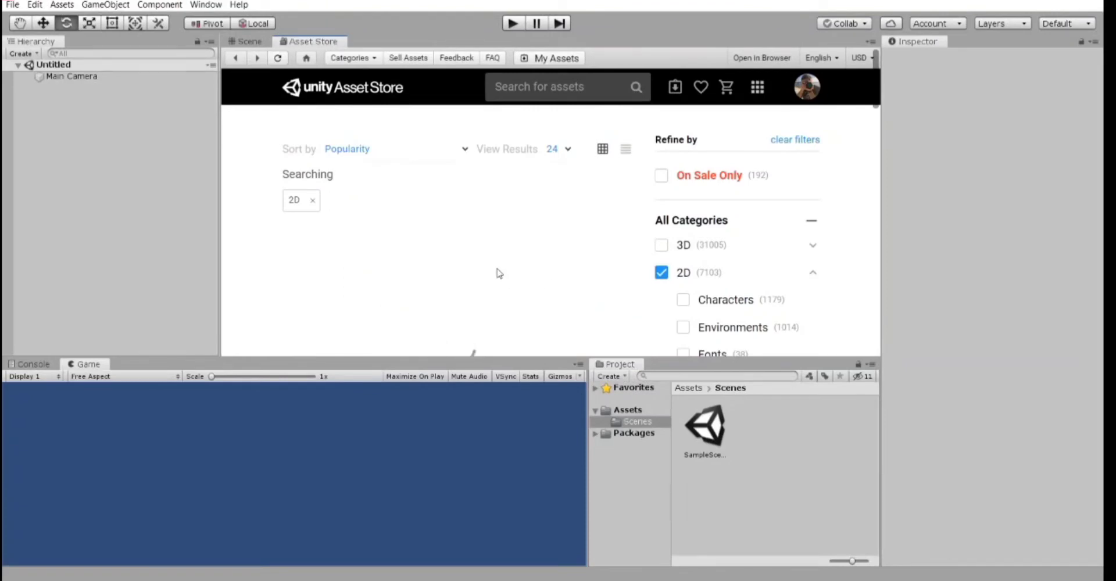
pyautogui.scroll(-2, 463, 273)
pyautogui.scroll(-7, 463, 273)
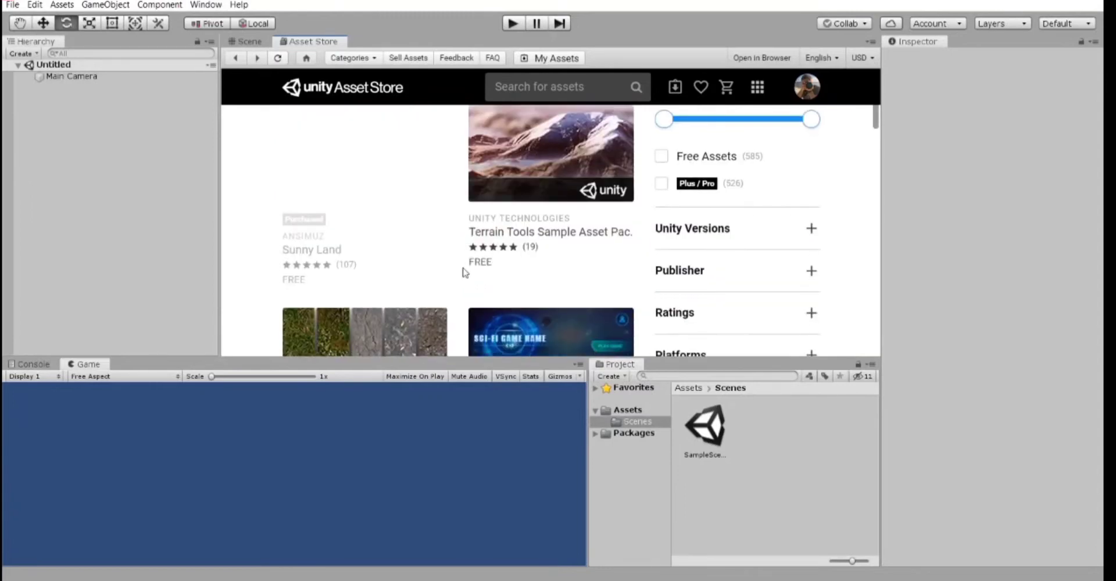
pyautogui.scroll(-4, 463, 273)
pyautogui.scroll(-1, 463, 273)
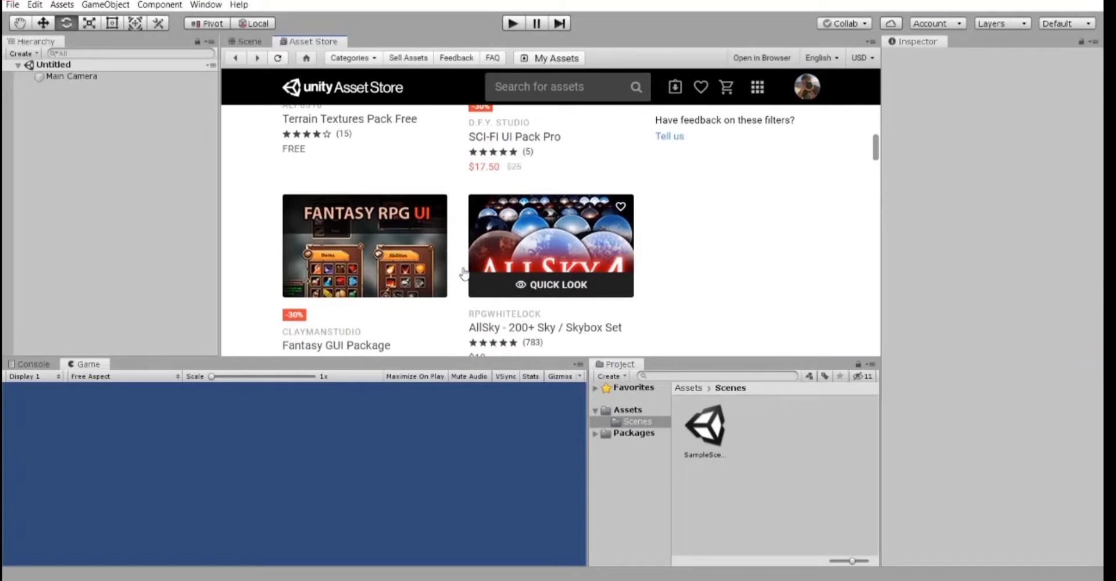
pyautogui.scroll(-6, 463, 273)
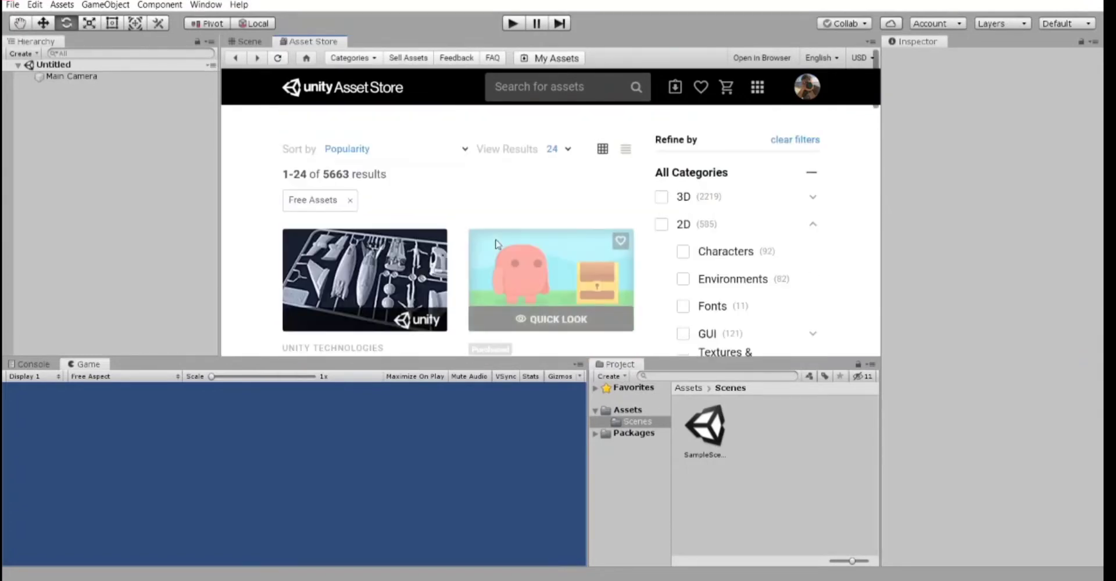
pyautogui.scroll(-4, 759, 285)
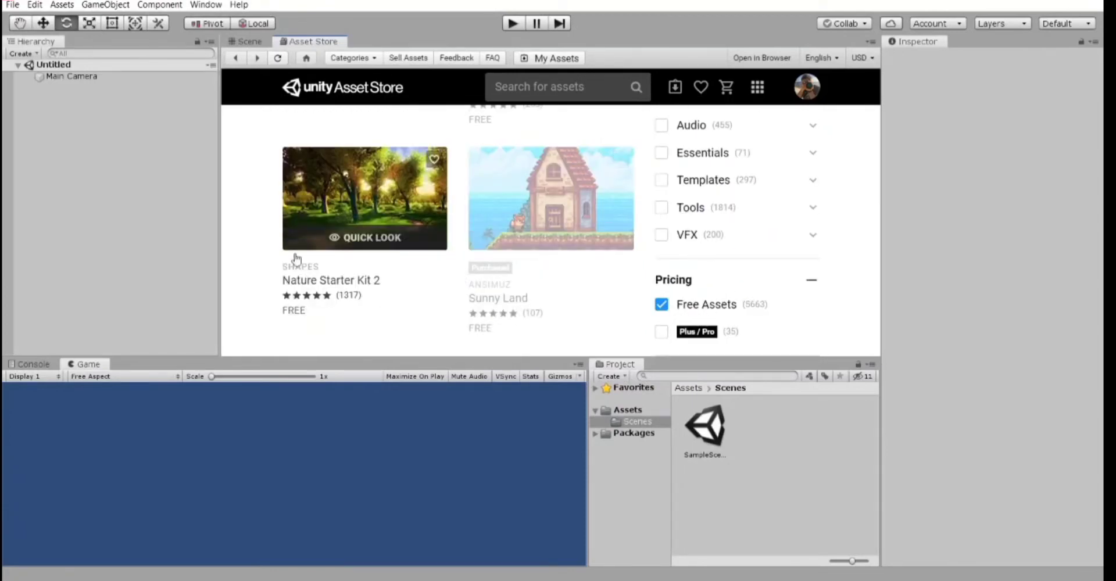
pyautogui.scroll(5, 271, 230)
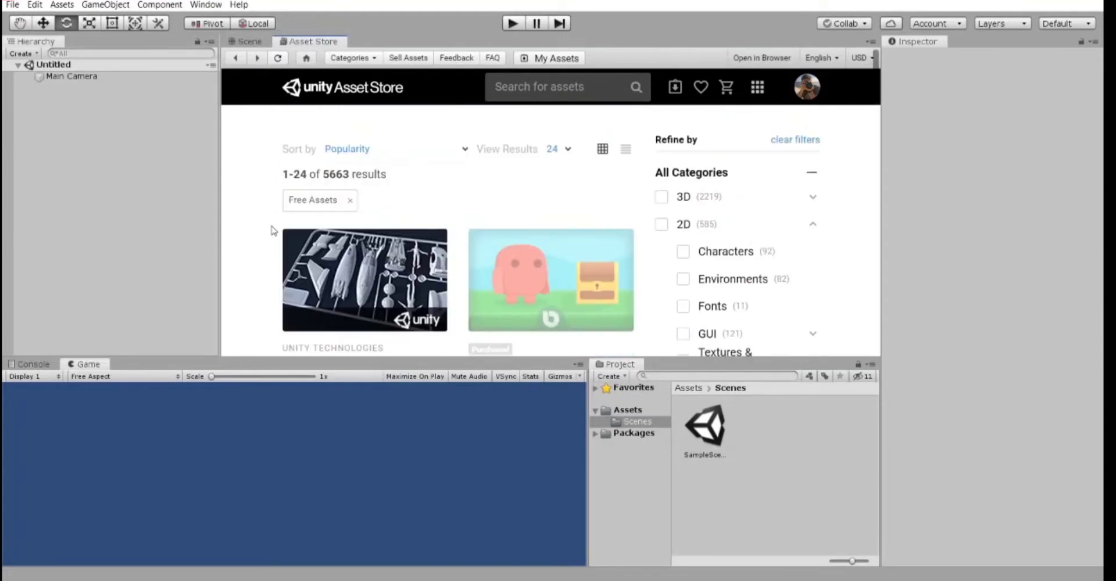
pyautogui.scroll(-10, 270, 230)
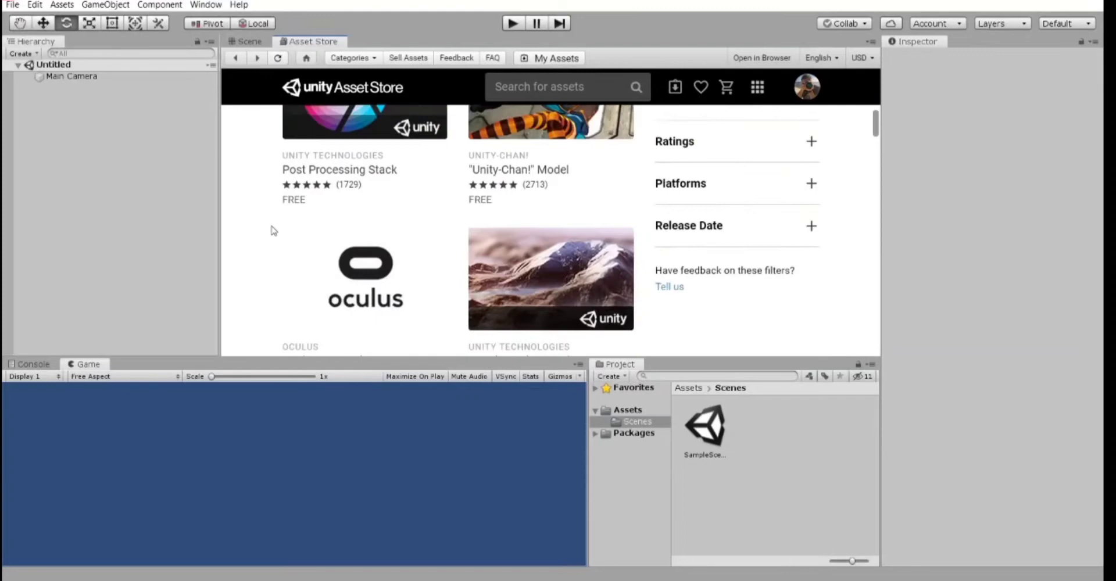
pyautogui.scroll(-5, 271, 230)
pyautogui.click(561, 134)
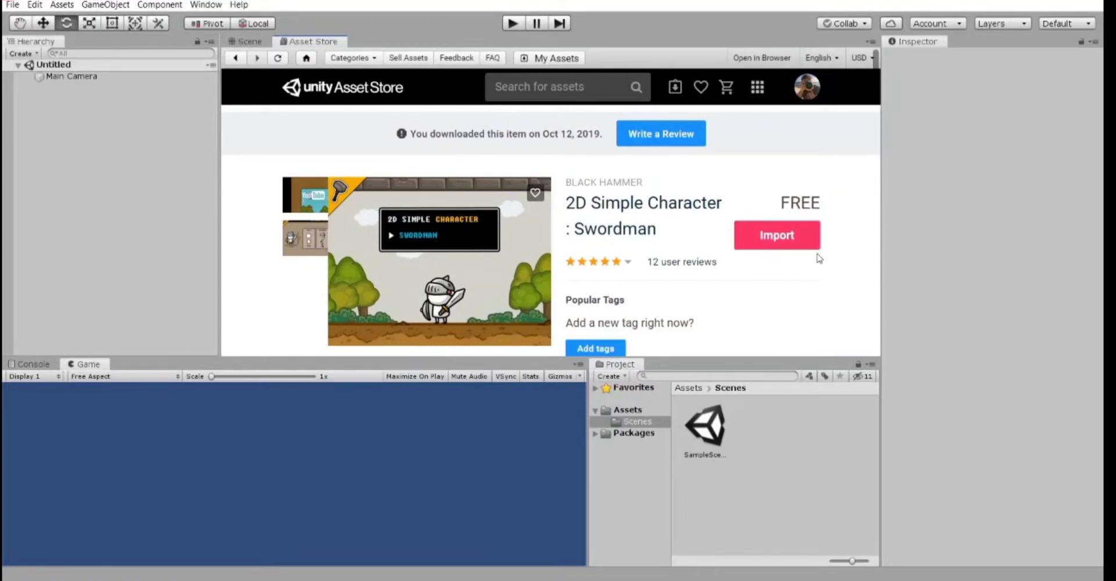
# - Start importing the 2D Simple Character: Swordman package from its store page
pyautogui.click(784, 236)
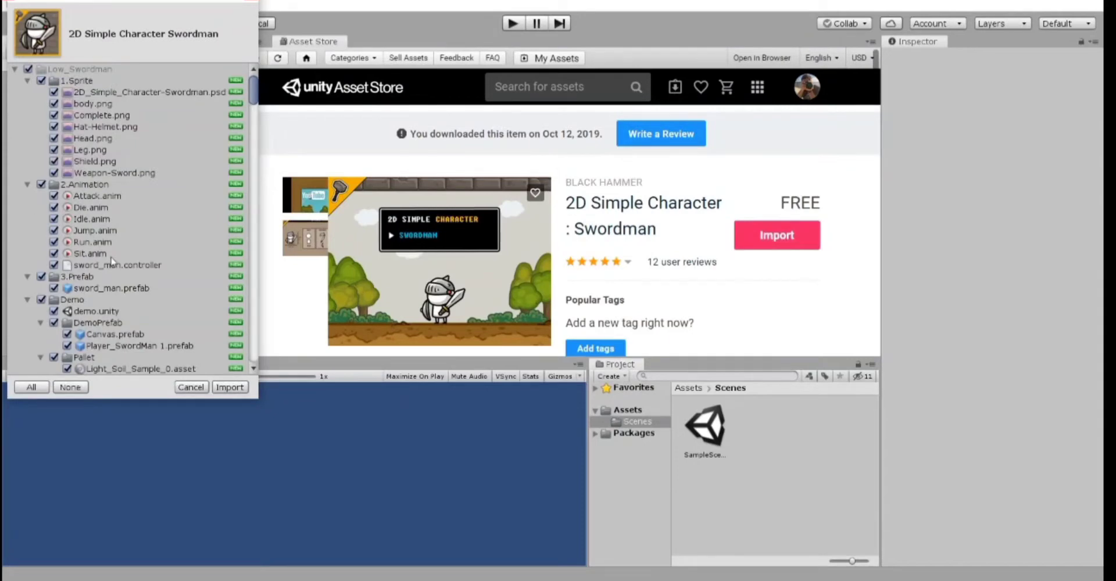
# - Review the package file list, including 2.Animation, and import every file
pyautogui.scroll(-12, 112, 261)
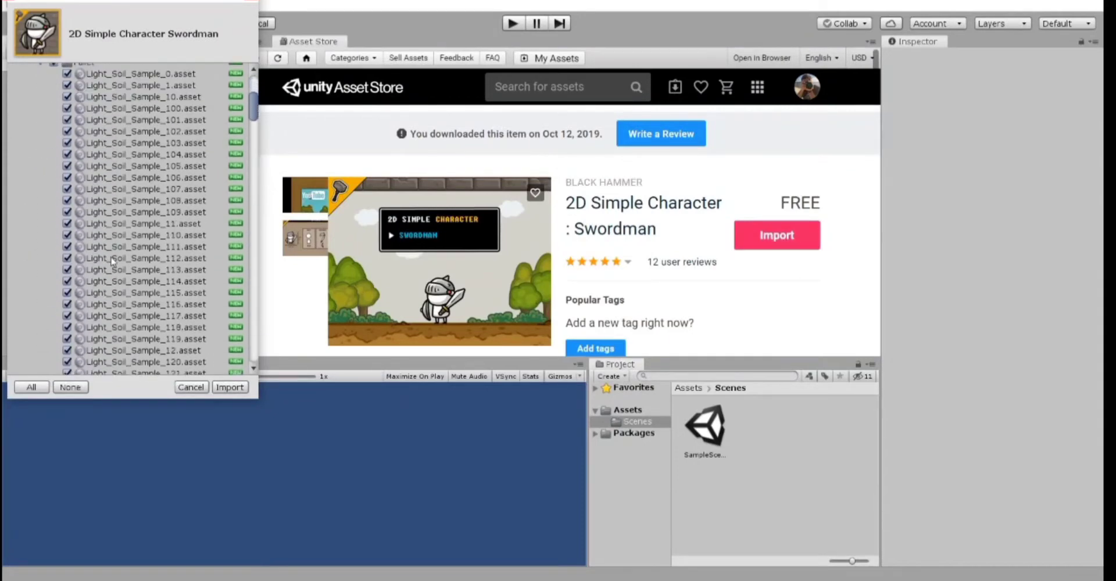
pyautogui.scroll(15, 112, 261)
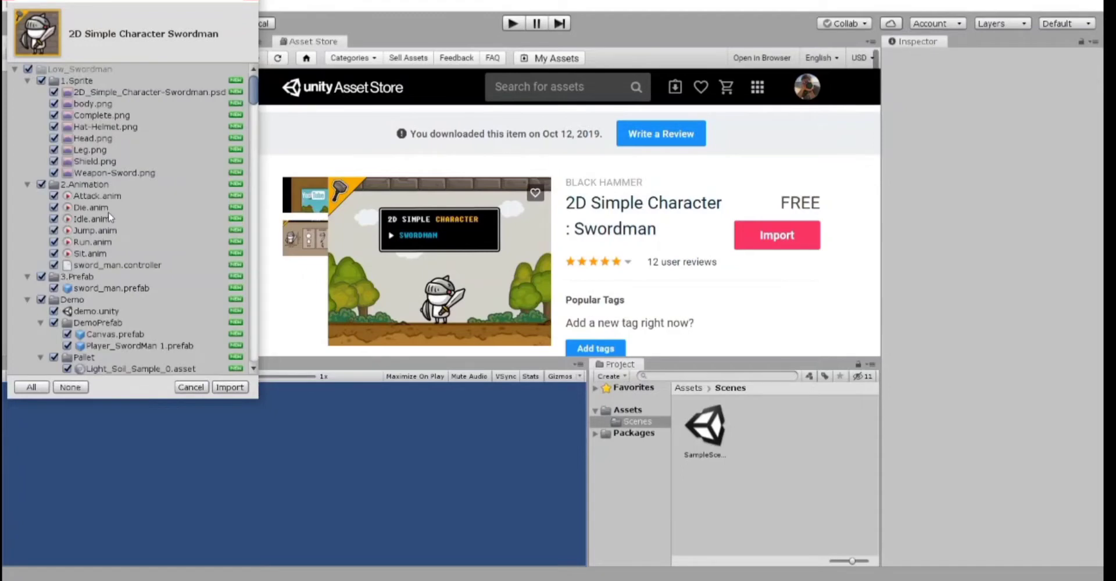
pyautogui.scroll(-6, 108, 211)
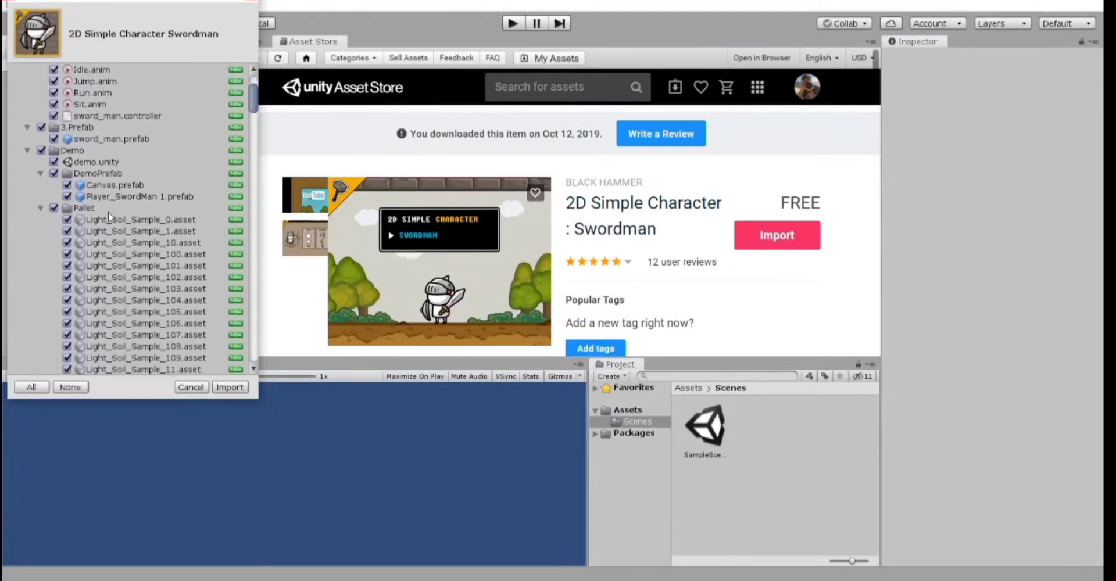
pyautogui.scroll(6, 108, 212)
pyautogui.scroll(-10, 106, 254)
pyautogui.scroll(10, 106, 254)
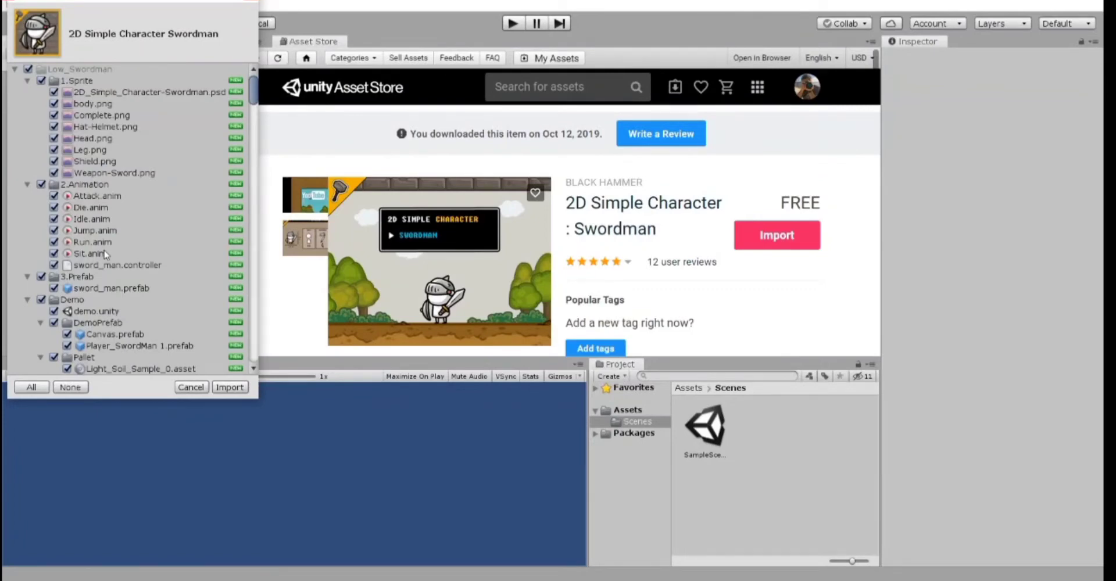
pyautogui.click(41, 185)
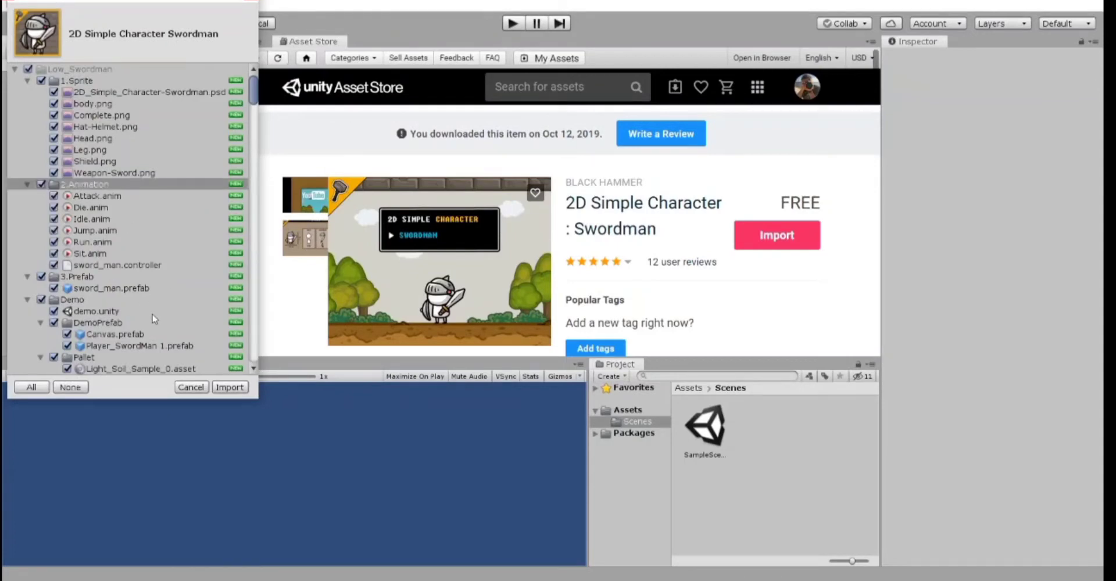
pyautogui.click(230, 387)
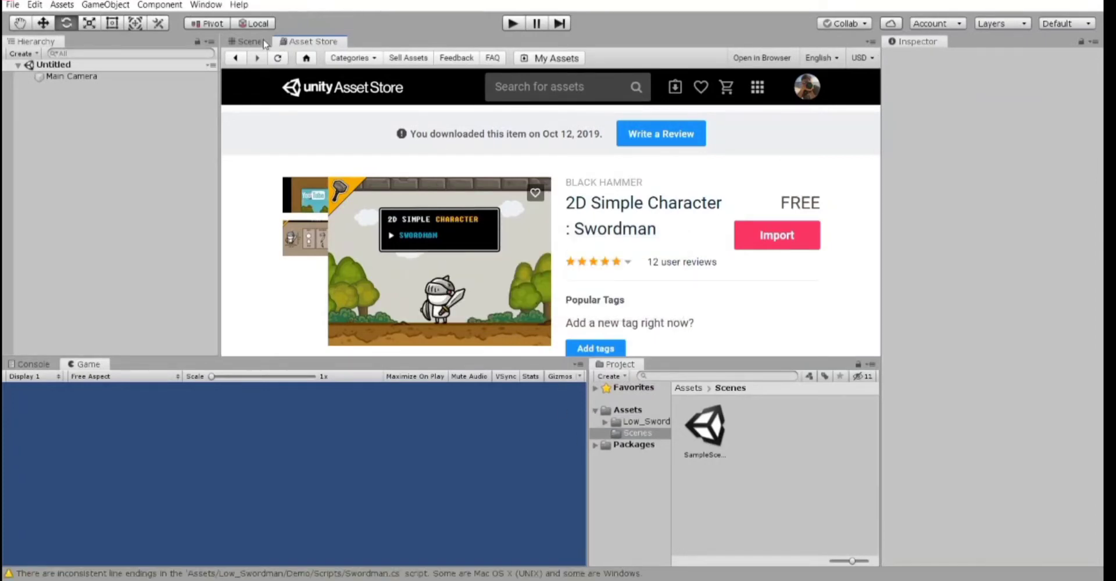
# - Back in the Scene view, widen the Project tree and open Low_Swordman's 3.Prefab folder
pyautogui.click(249, 41)
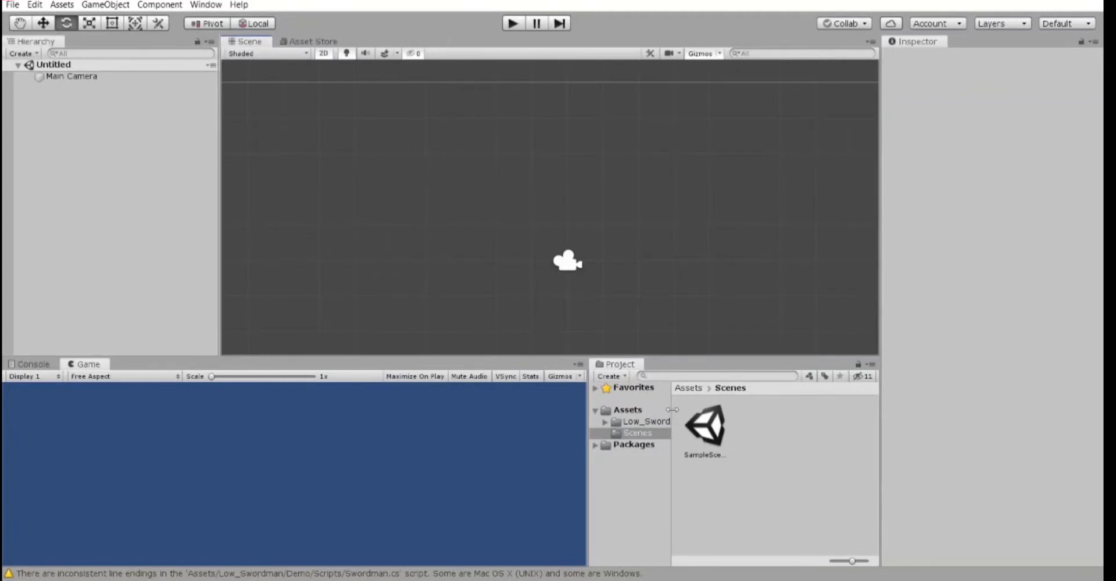
pyautogui.moveTo(671, 412); pyautogui.dragTo(767, 415)
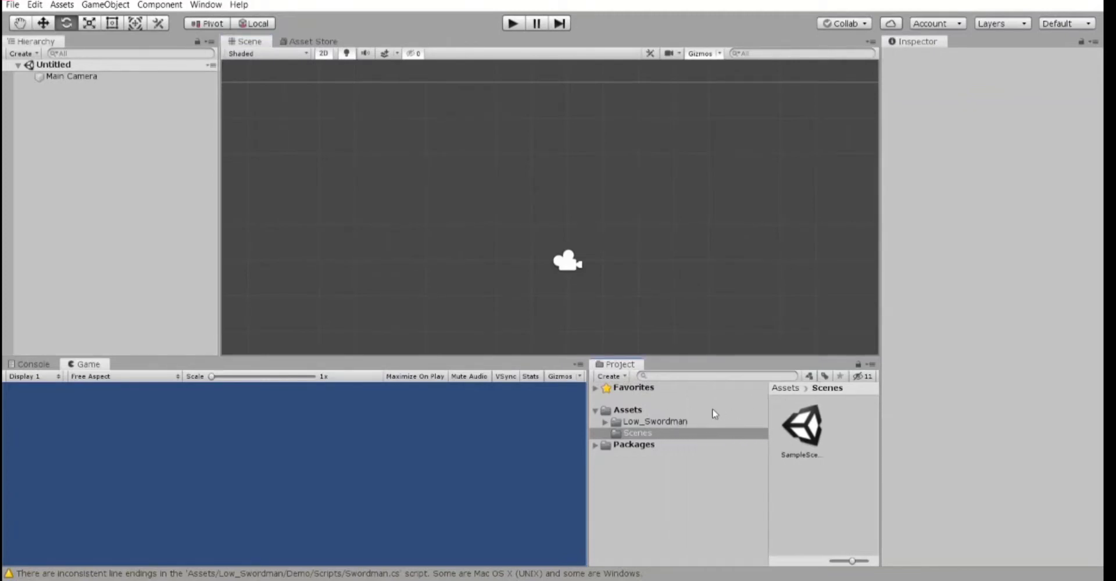
pyautogui.click(689, 423)
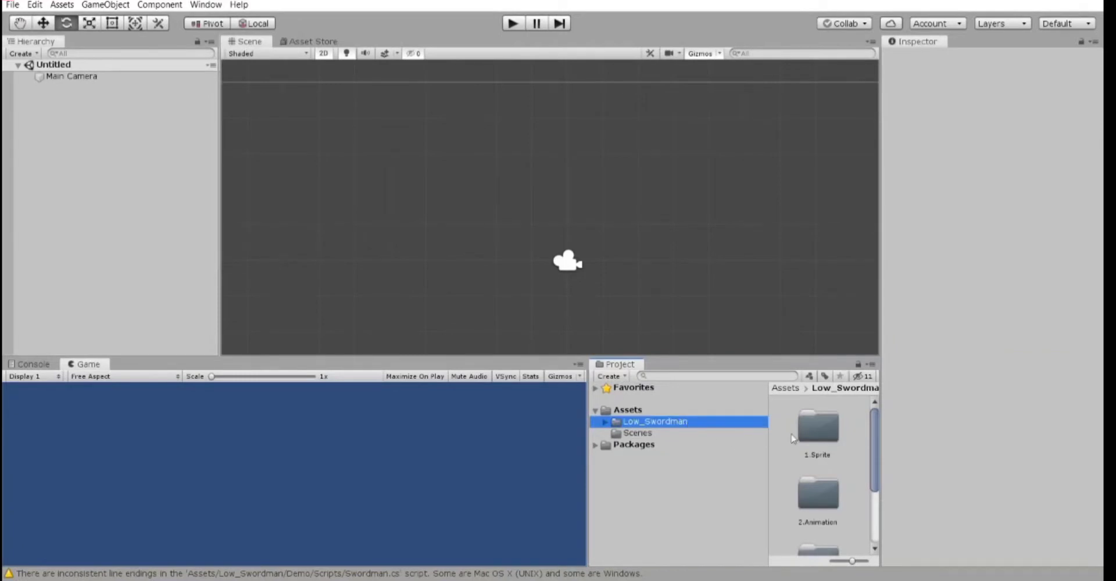
pyautogui.moveTo(874, 445)
pyautogui.mouseDown()
pyautogui.moveTo(871, 481)
pyautogui.moveTo(873, 440)
pyautogui.mouseUp()
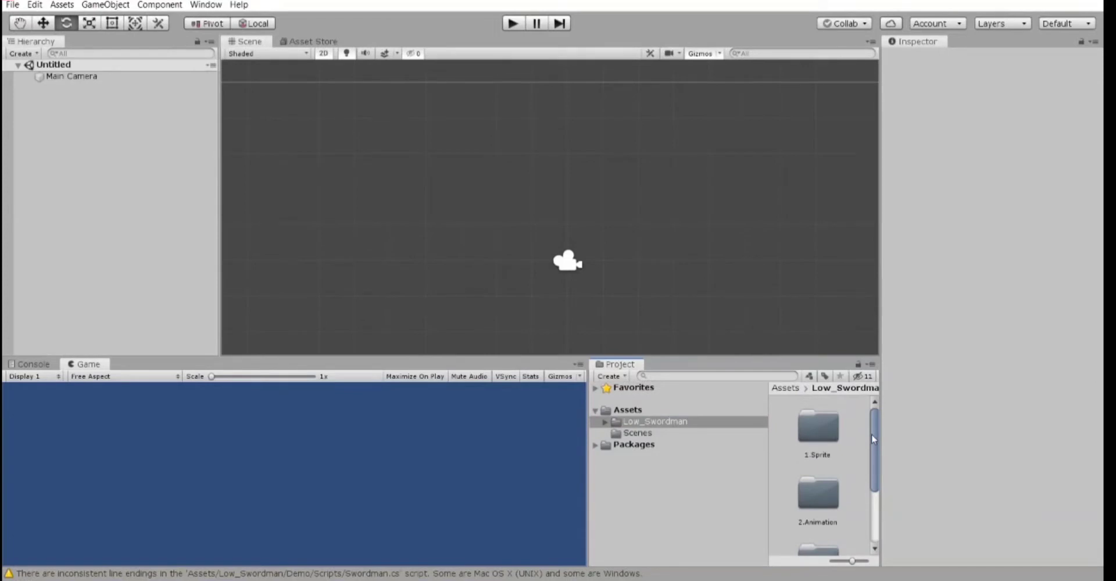
pyautogui.moveTo(872, 436); pyautogui.dragTo(871, 494)
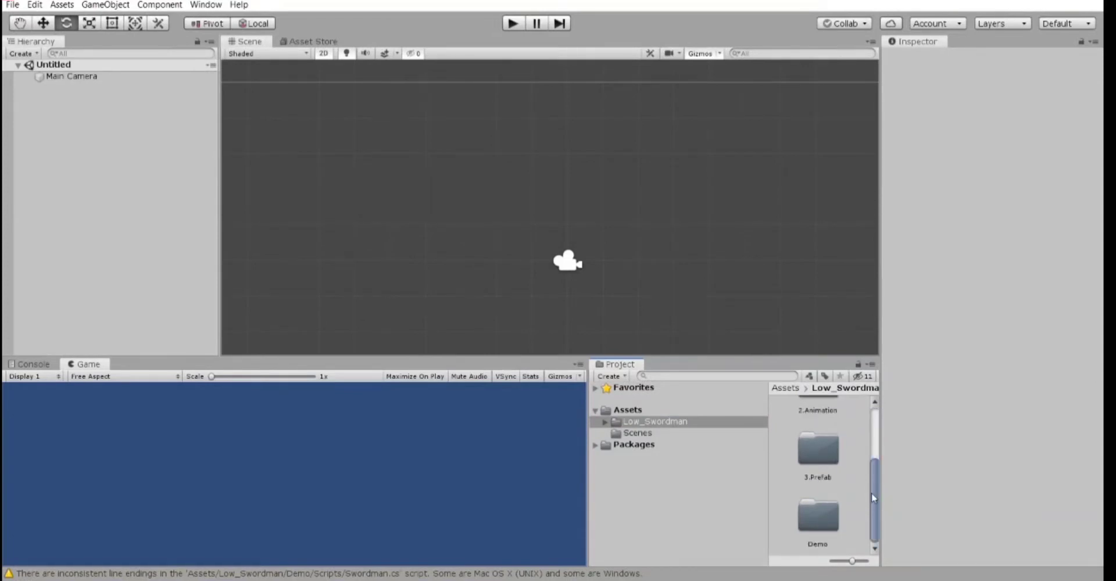
pyautogui.doubleClick(828, 452)
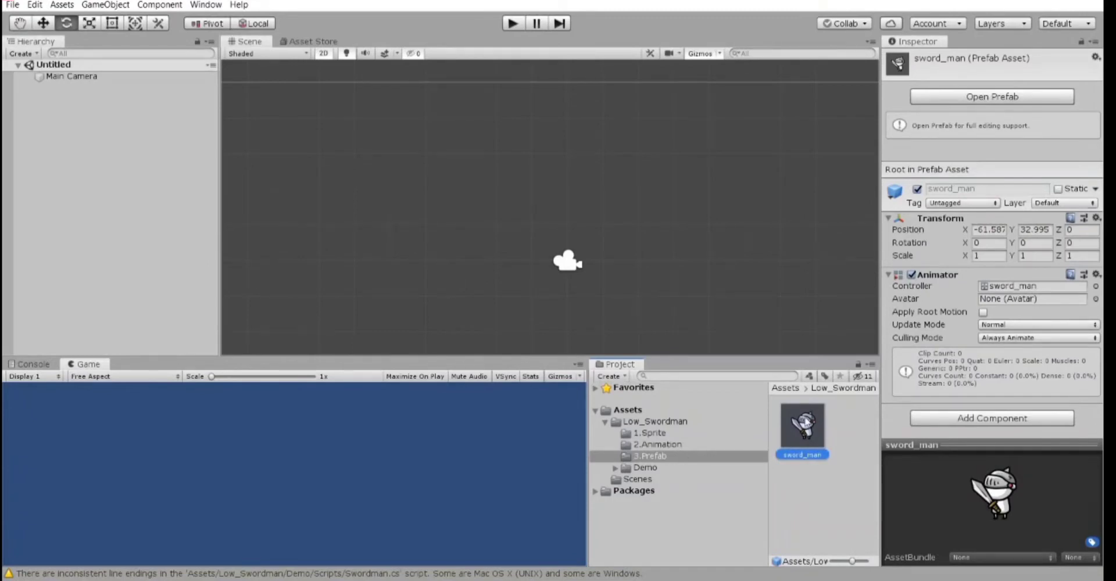
# - Drop the sword_man prefab into the scene, move it to X 2.55, and enter Play mode
pyautogui.moveTo(808, 423); pyautogui.dragTo(630, 228)
pyautogui.hotkey('ctrl', 'z')
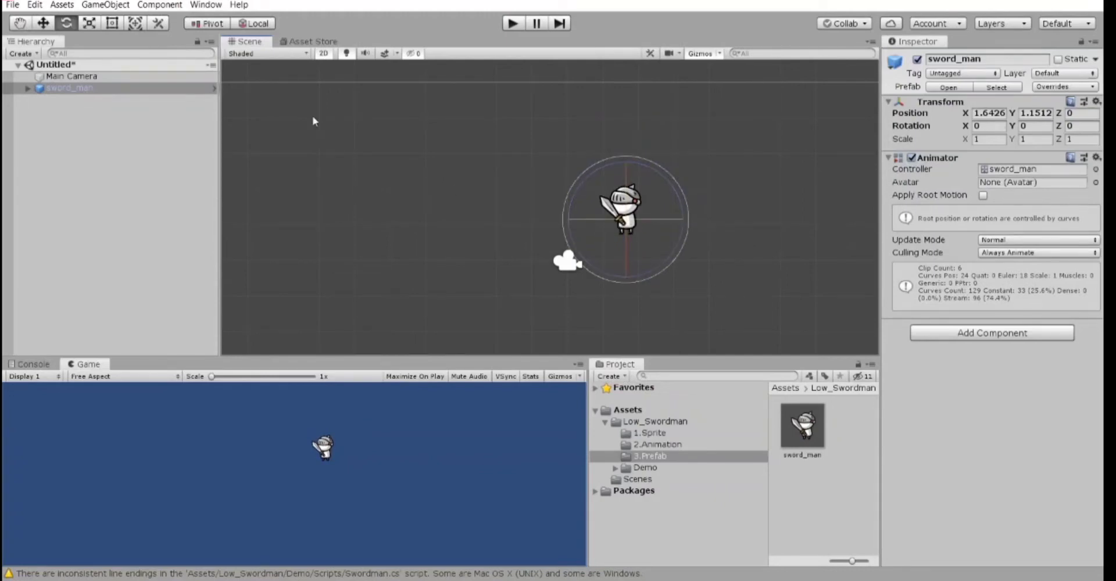
pyautogui.click(42, 24)
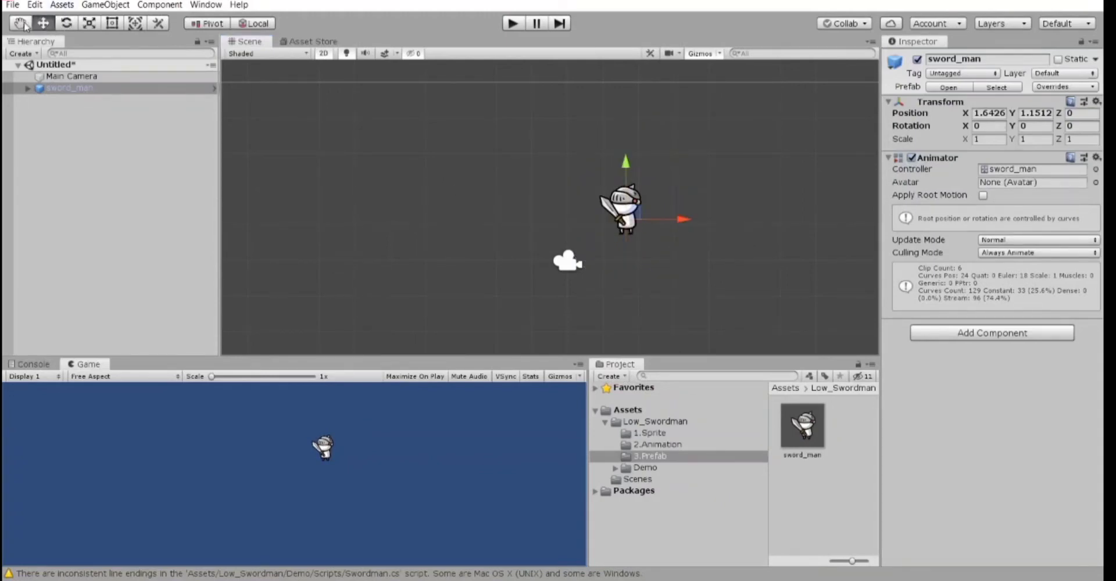
pyautogui.click(20, 23)
pyautogui.click(43, 24)
pyautogui.moveTo(653, 219); pyautogui.dragTo(682, 249)
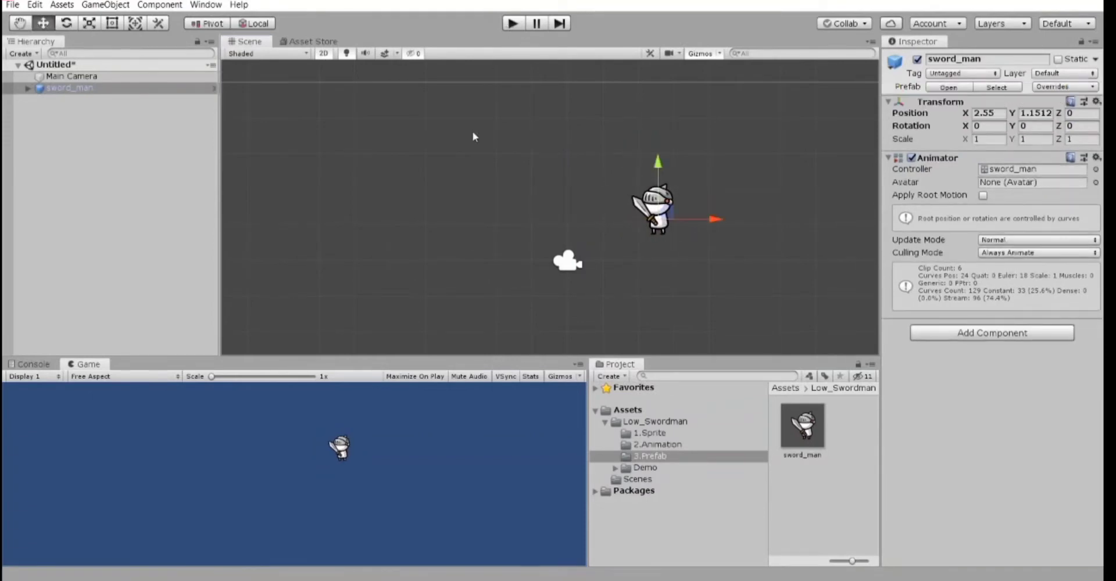
pyautogui.click(514, 23)
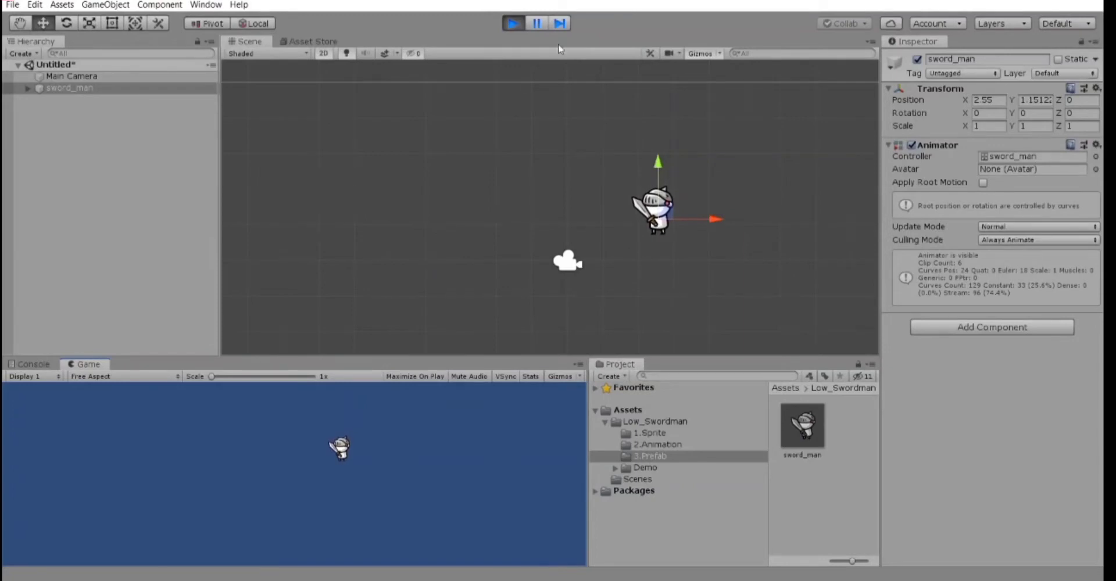
pyautogui.scroll(5, 695, 206)
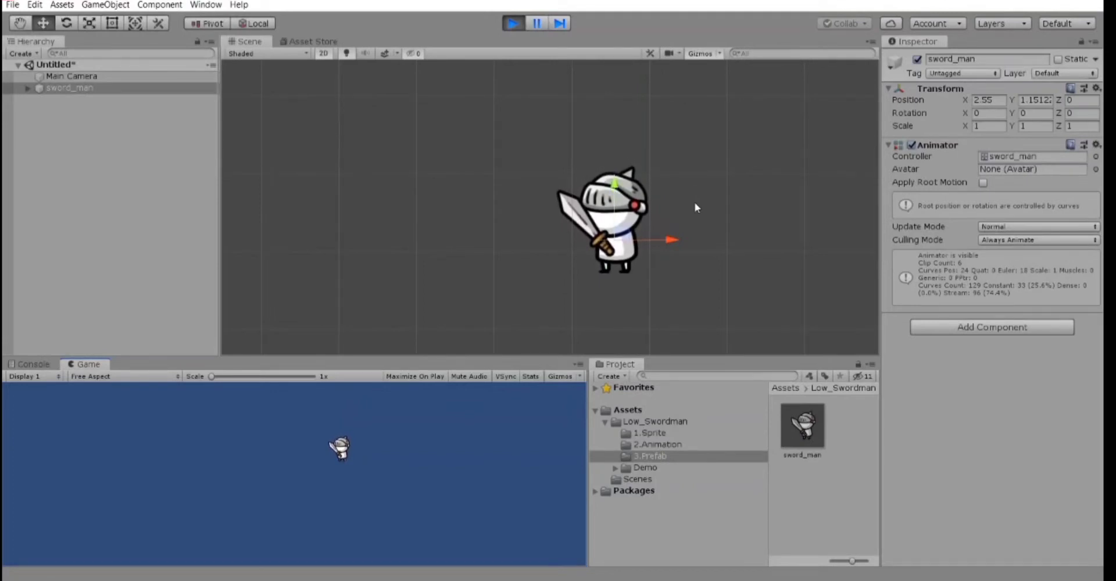
# - Stop Play mode and expand sword_man in the Hierarchy to reveal body, Leg and Leg (1)
pyautogui.click(512, 23)
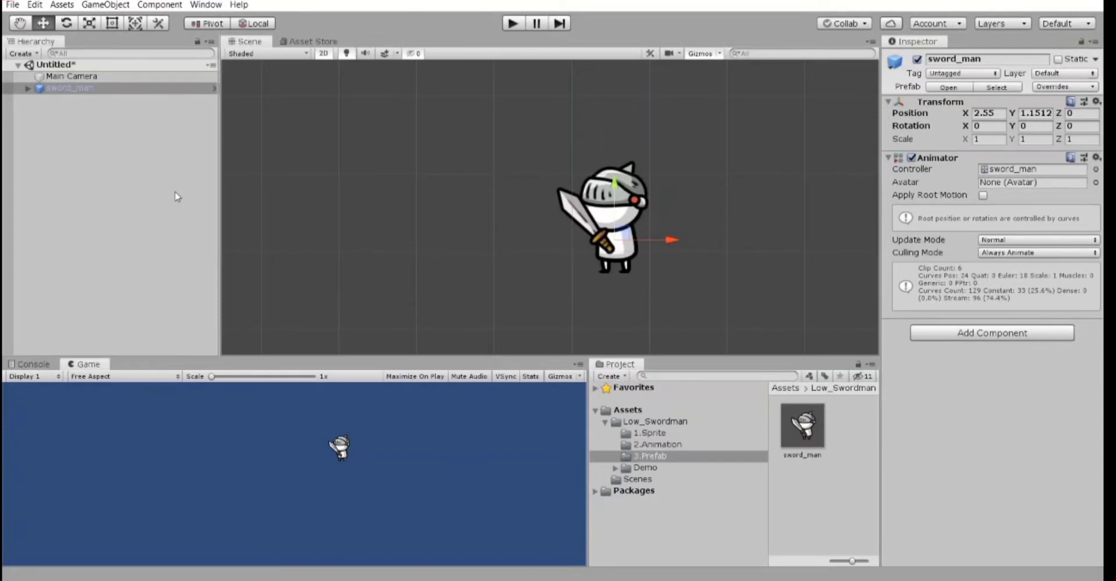
pyautogui.scroll(-1, 232, 329)
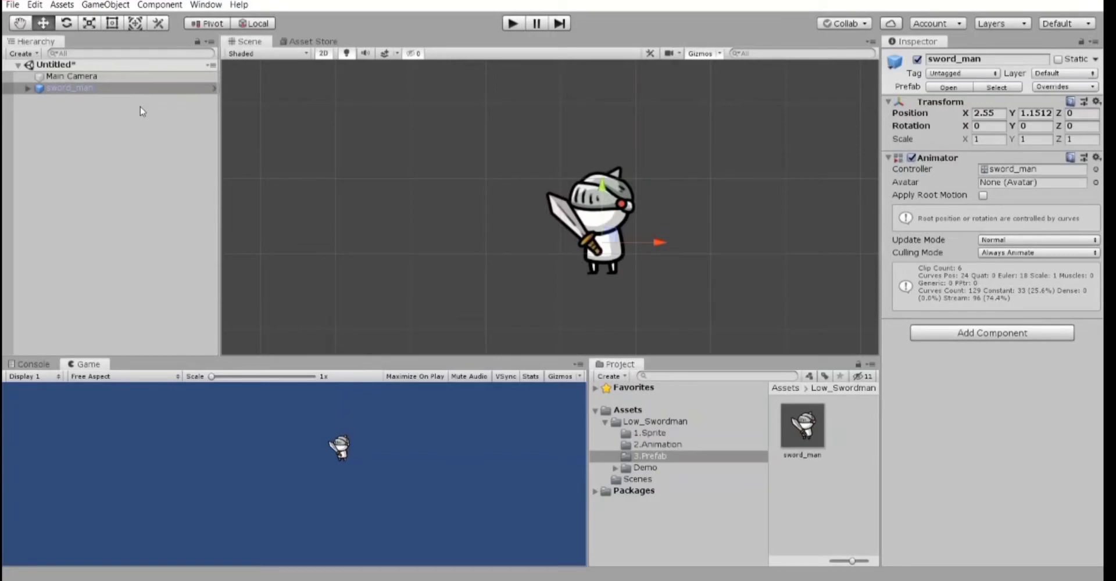
pyautogui.click(61, 88)
pyautogui.press('Right')
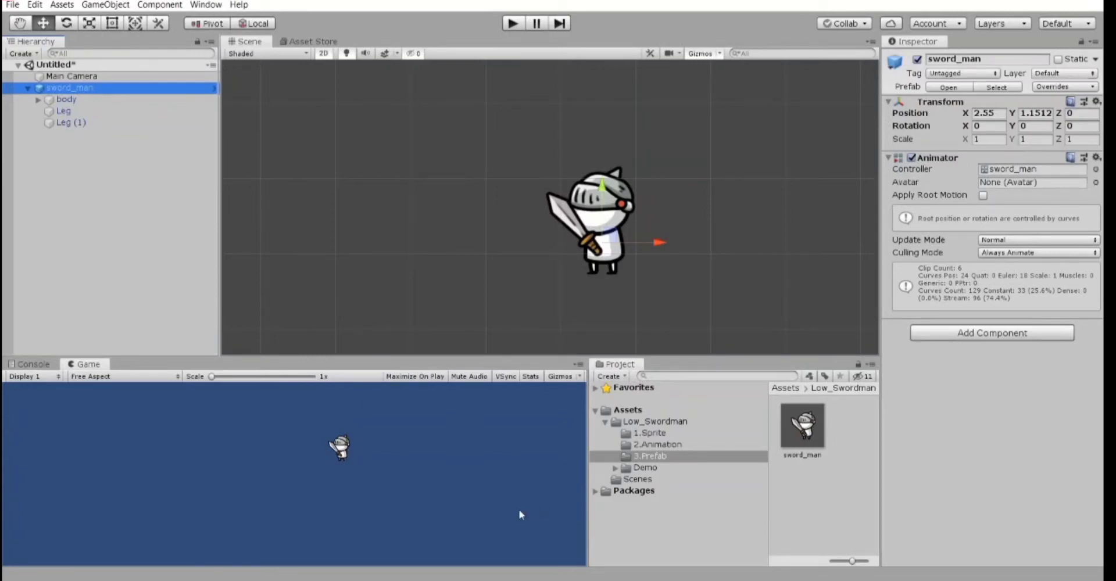
# - Inspect sword_man's body and Leg parts, then the parent, ending on Leg (1)
pyautogui.click(103, 105)
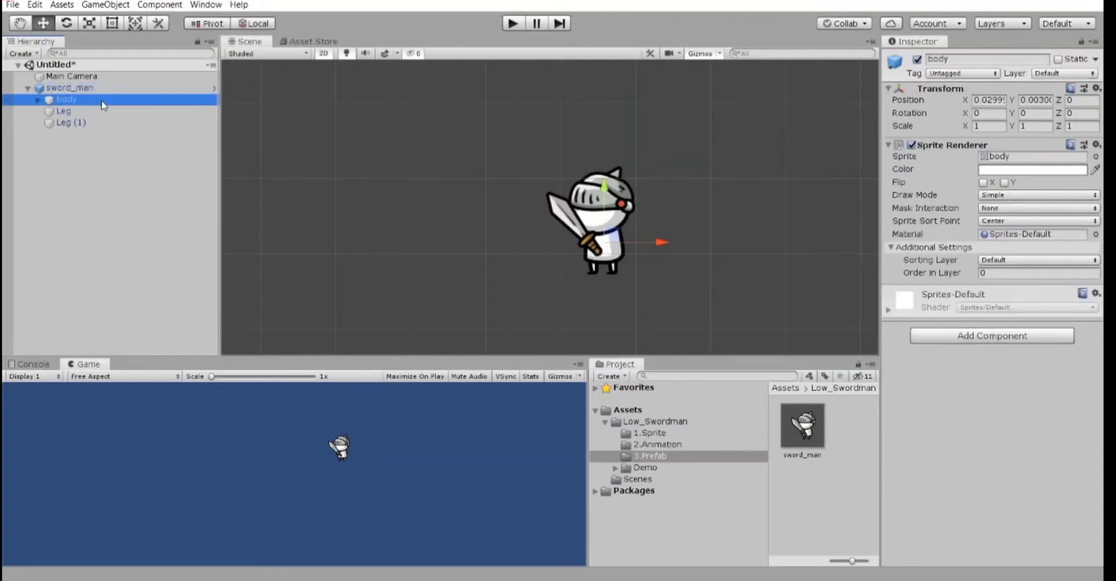
pyautogui.click(96, 111)
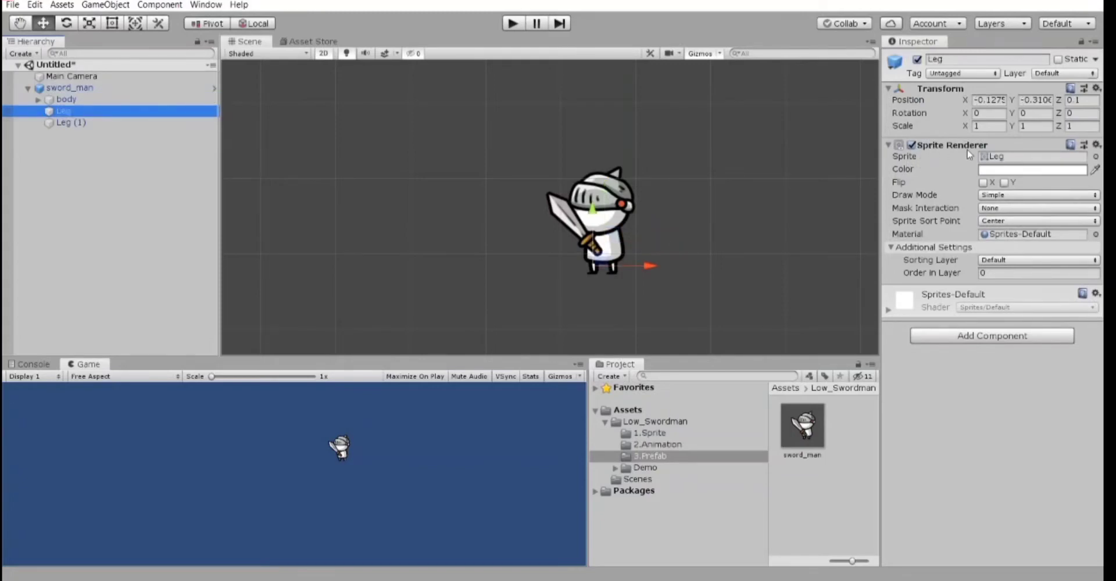
pyautogui.click(87, 88)
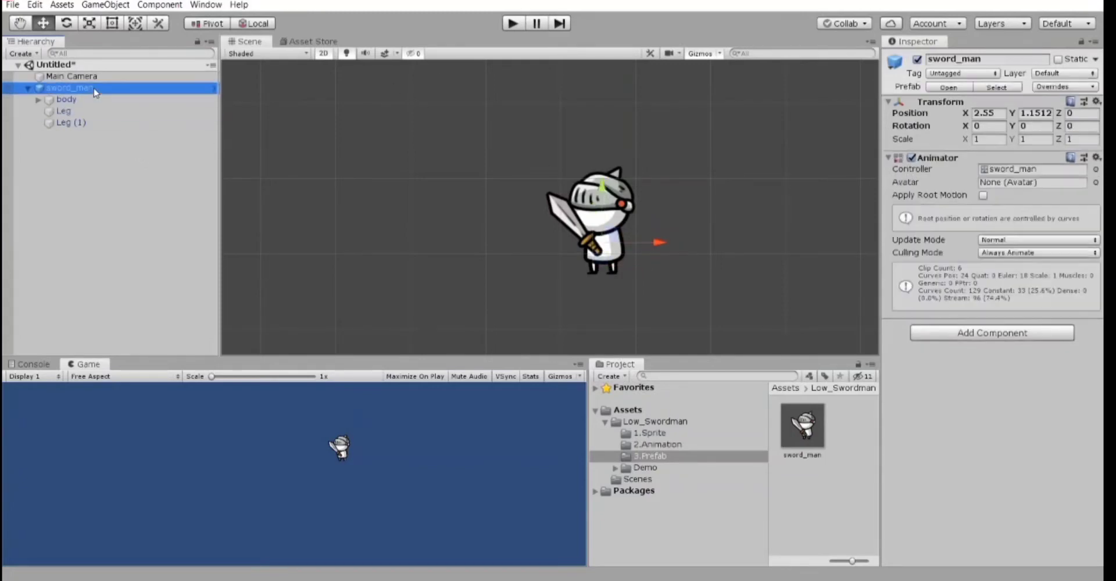
pyautogui.click(85, 127)
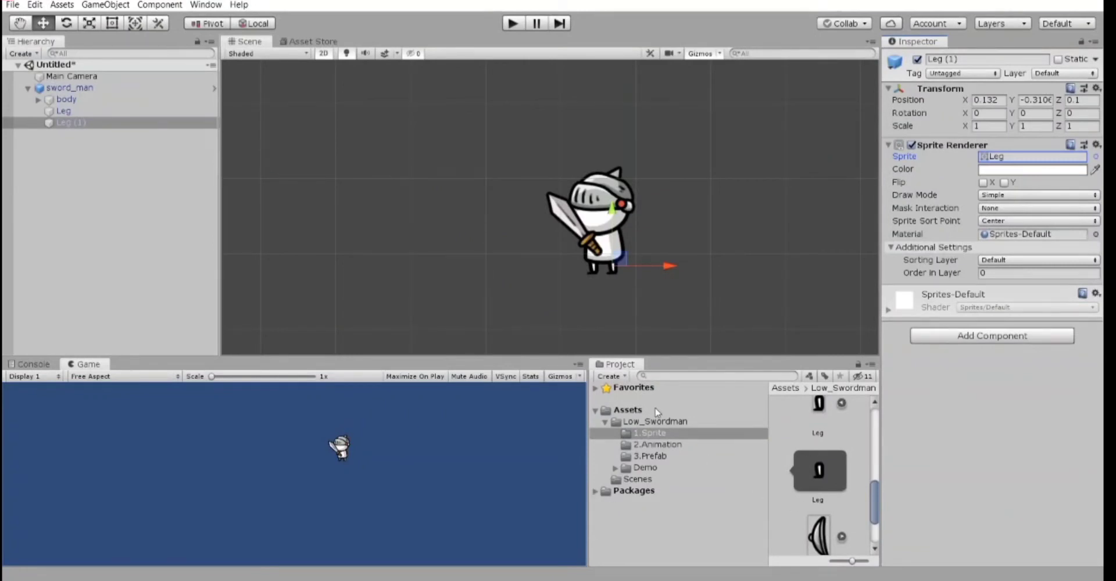
# - Browse the sprites available for Leg (1) without changing it, then reselect sword_man
pyautogui.moveTo(874, 502); pyautogui.dragTo(874, 441)
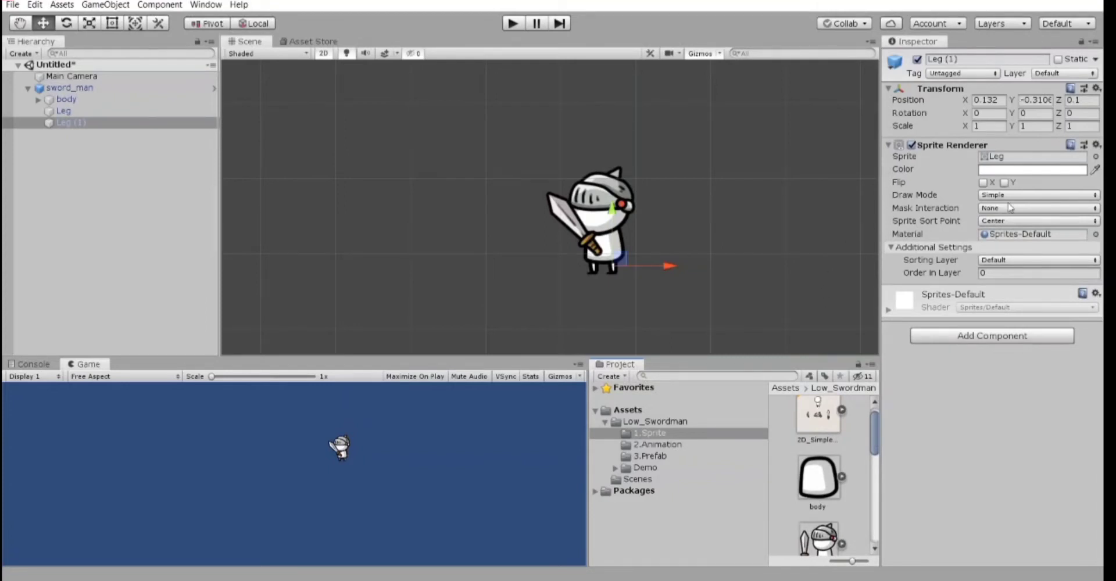
pyautogui.click(1096, 157)
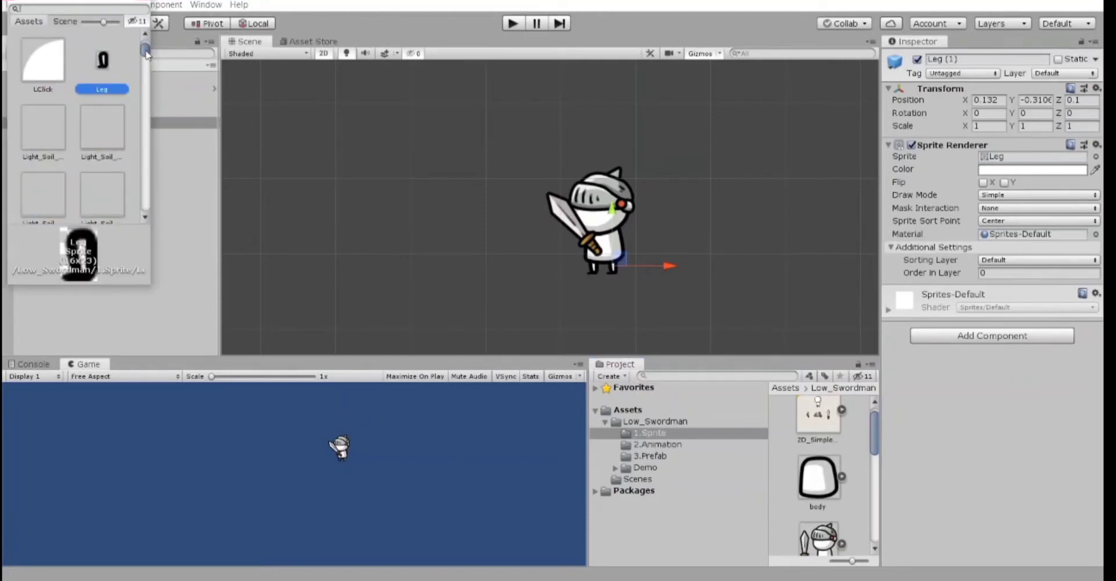
pyautogui.moveTo(145, 51); pyautogui.dragTo(145, 184)
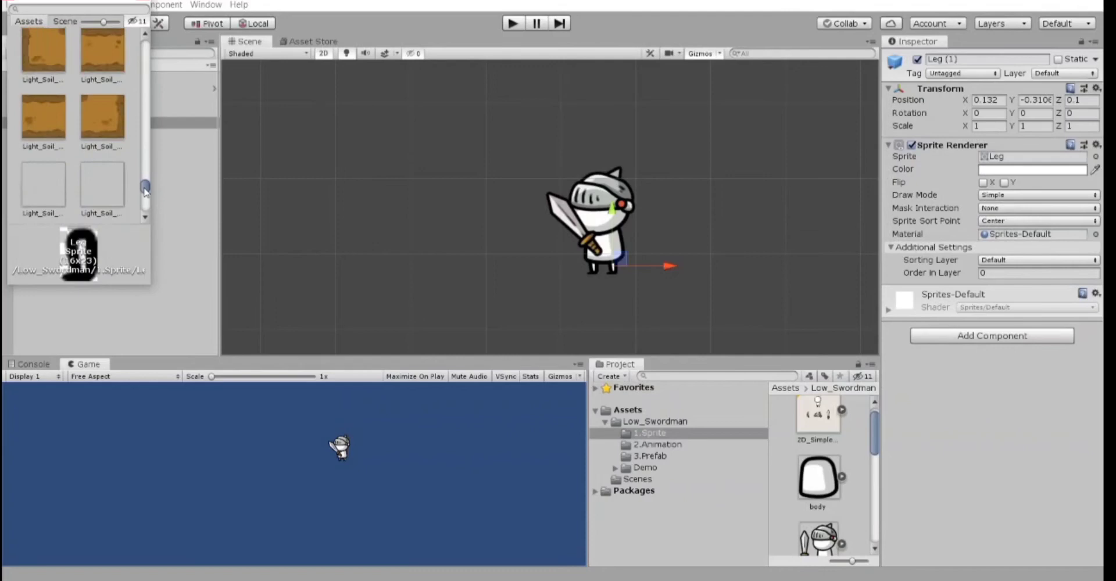
pyautogui.press('Escape')
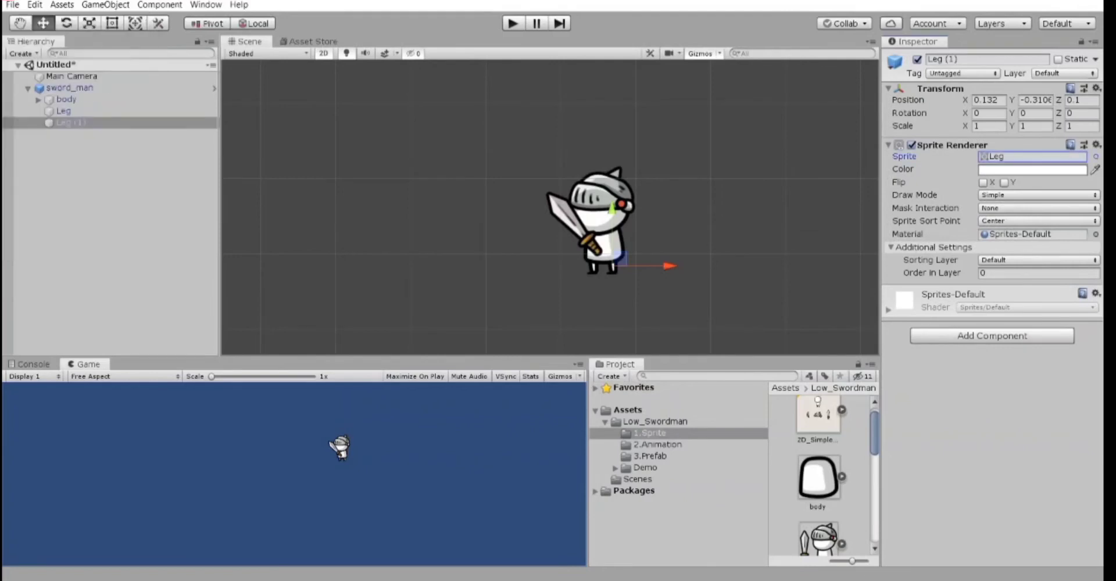
pyautogui.click(81, 91)
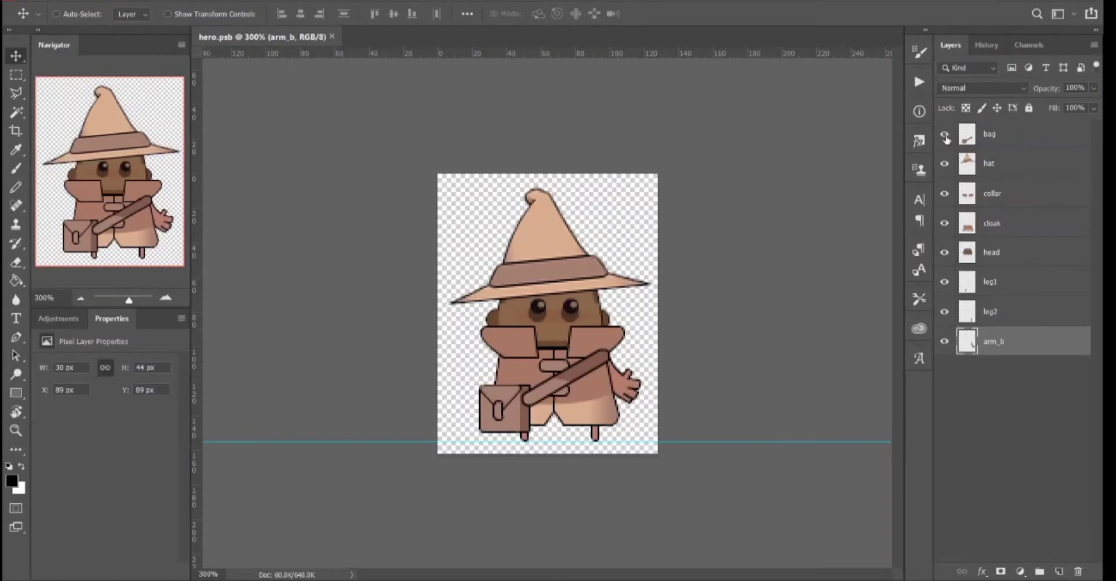
# - Hide all eight layers: bag, hat, collar, cloak, head, leg1, leg2 and arm_b
pyautogui.click(945, 134)
pyautogui.click(944, 163)
pyautogui.click(944, 193)
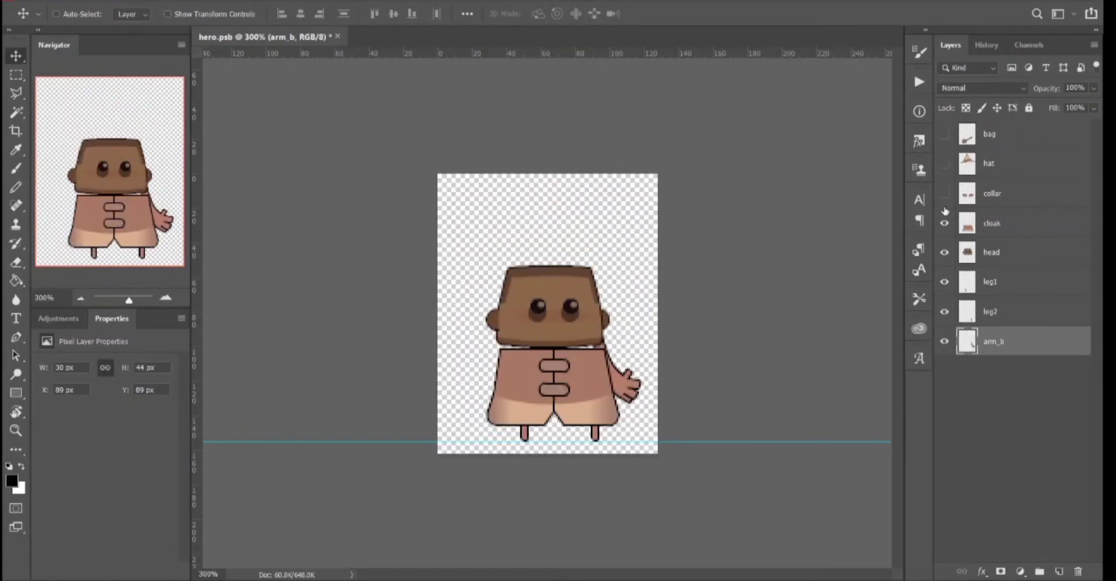
pyautogui.click(944, 223)
pyautogui.click(945, 252)
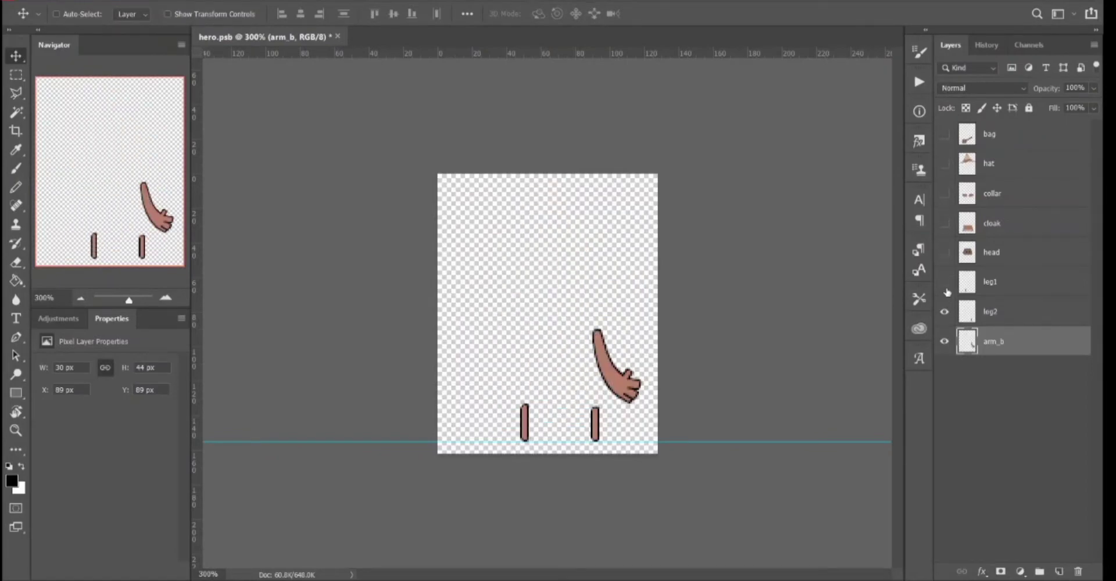
pyautogui.click(945, 281)
pyautogui.click(944, 312)
pyautogui.click(944, 341)
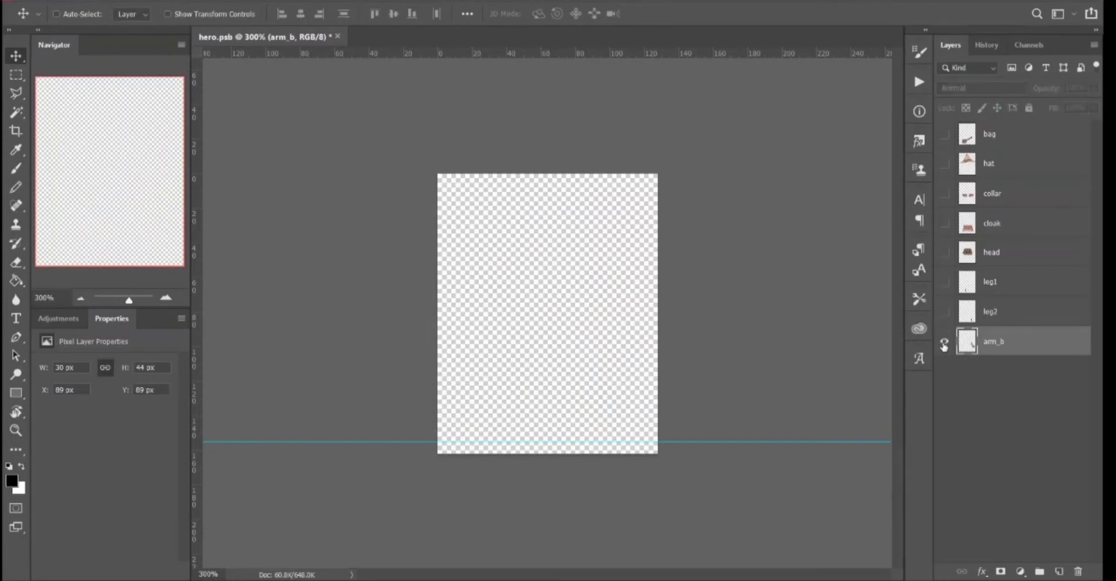
# - Make the arm_b, leg2, leg1, head and cloak layers visible again
pyautogui.click(944, 341)
pyautogui.click(944, 311)
pyautogui.click(944, 282)
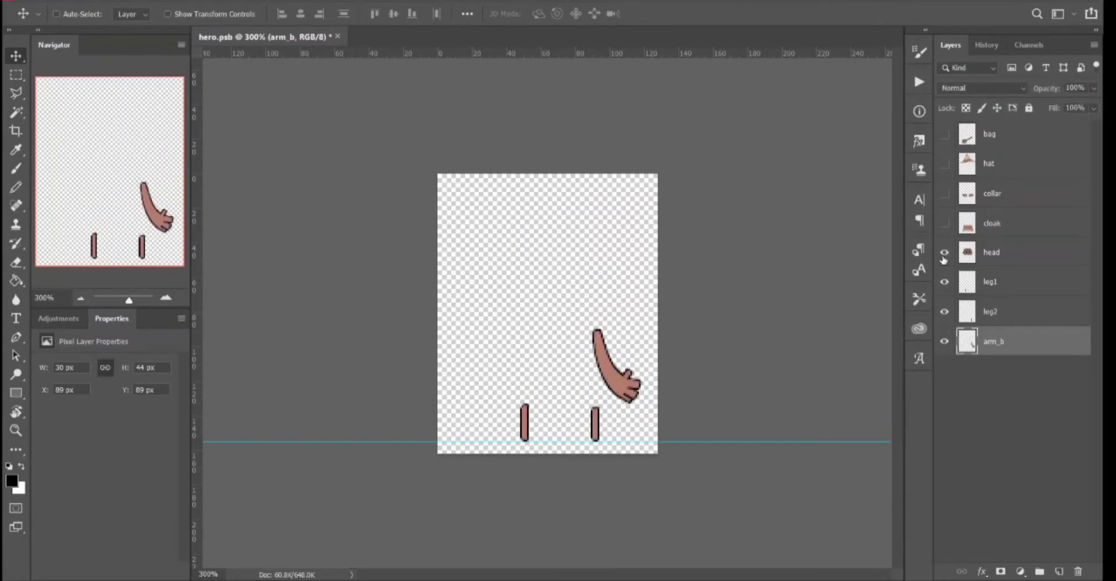
pyautogui.click(944, 252)
pyautogui.click(945, 223)
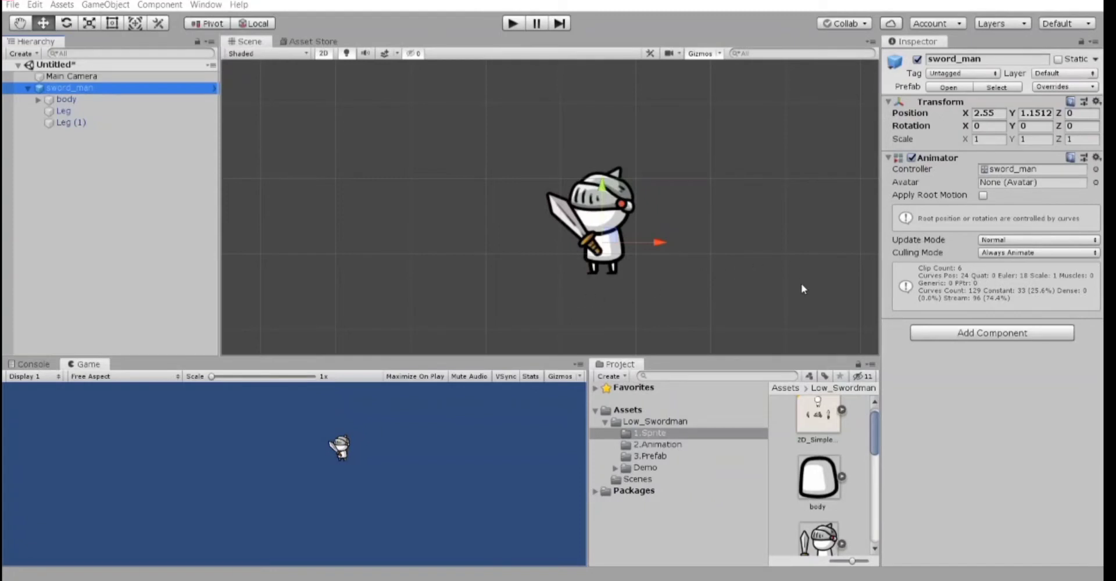
# - Place a Player_Swordman copy from Demo/DemoPrefab, inspect its Rigidbody 2D and Capsule Collider 2D, then delete it
pyautogui.click(635, 470)
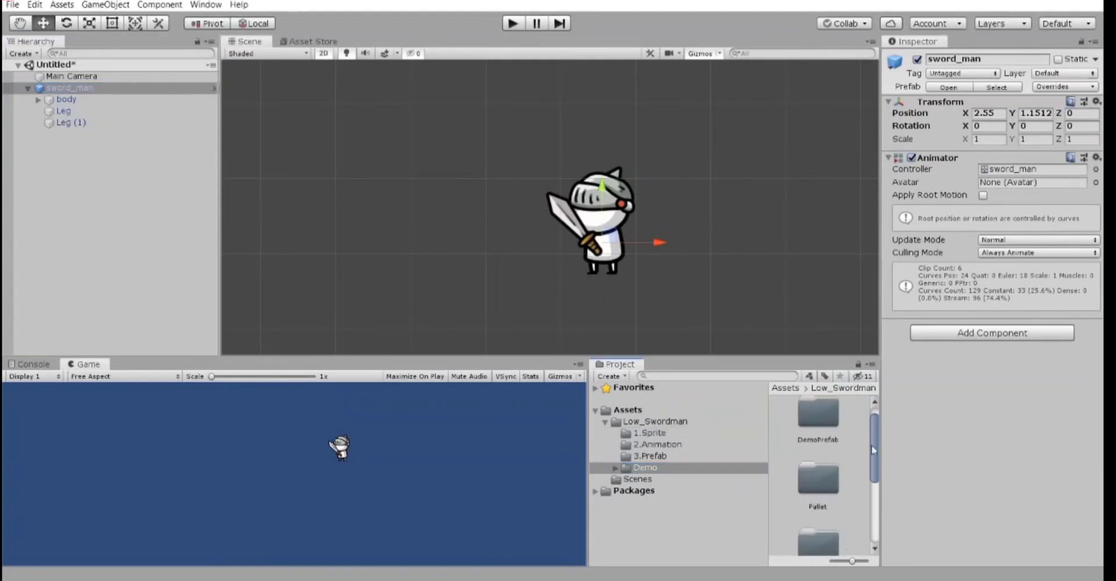
pyautogui.click(616, 468)
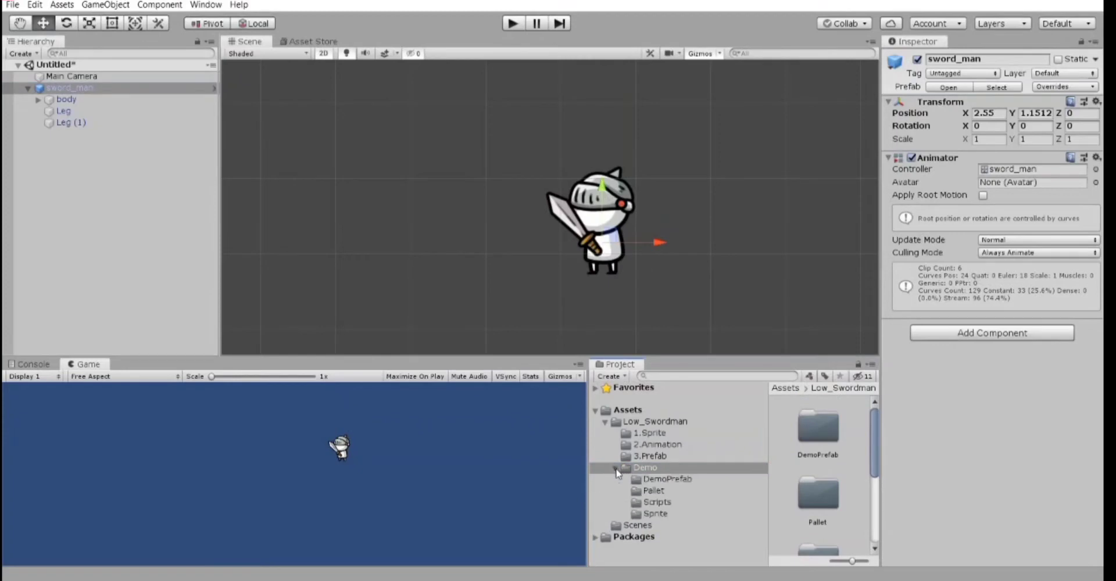
pyautogui.click(678, 478)
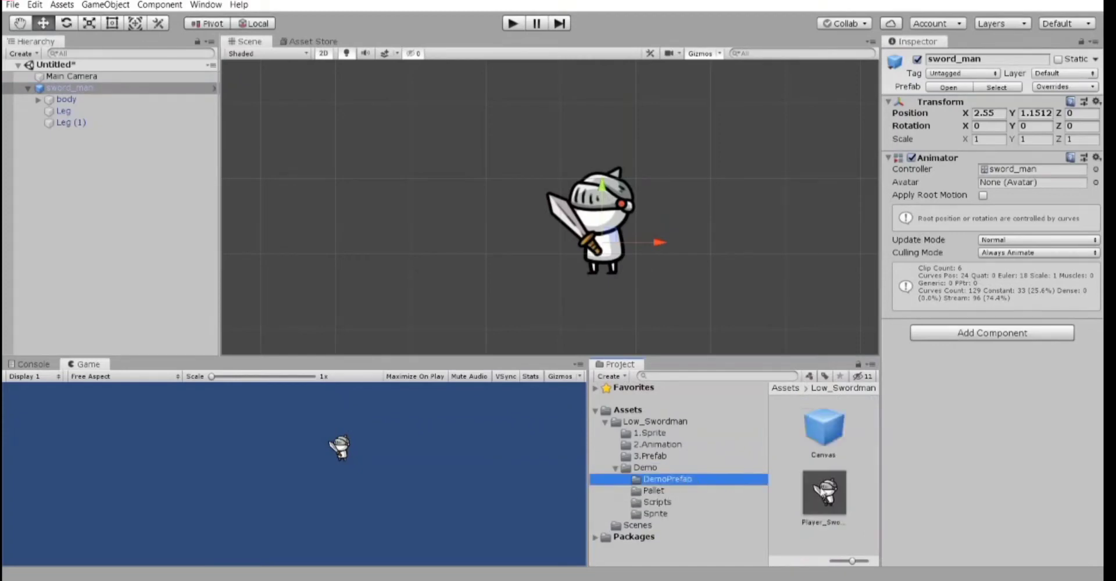
pyautogui.moveTo(825, 494); pyautogui.dragTo(426, 228)
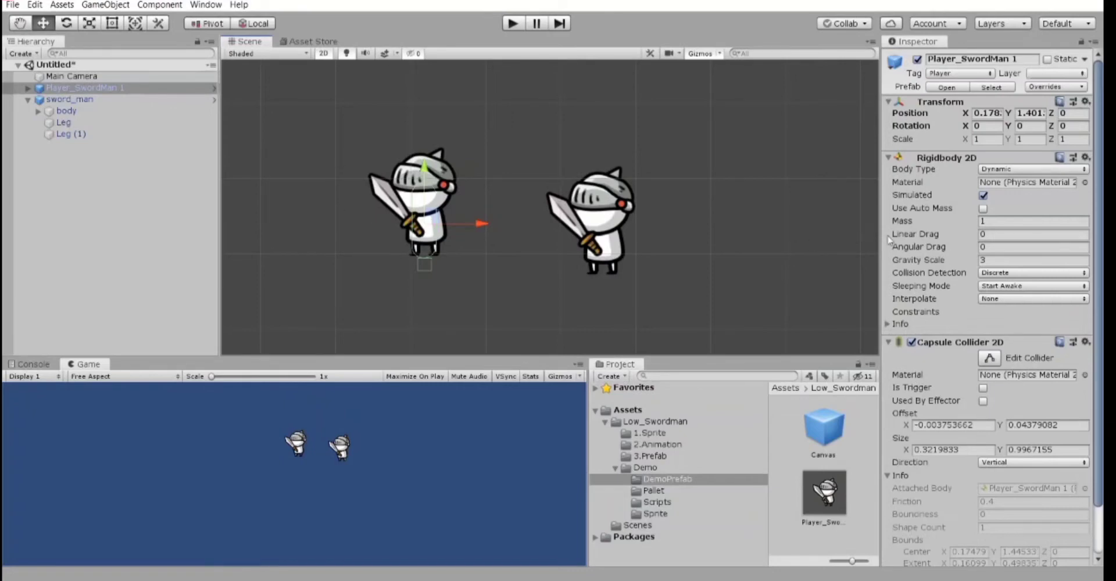
pyautogui.moveTo(933, 248)
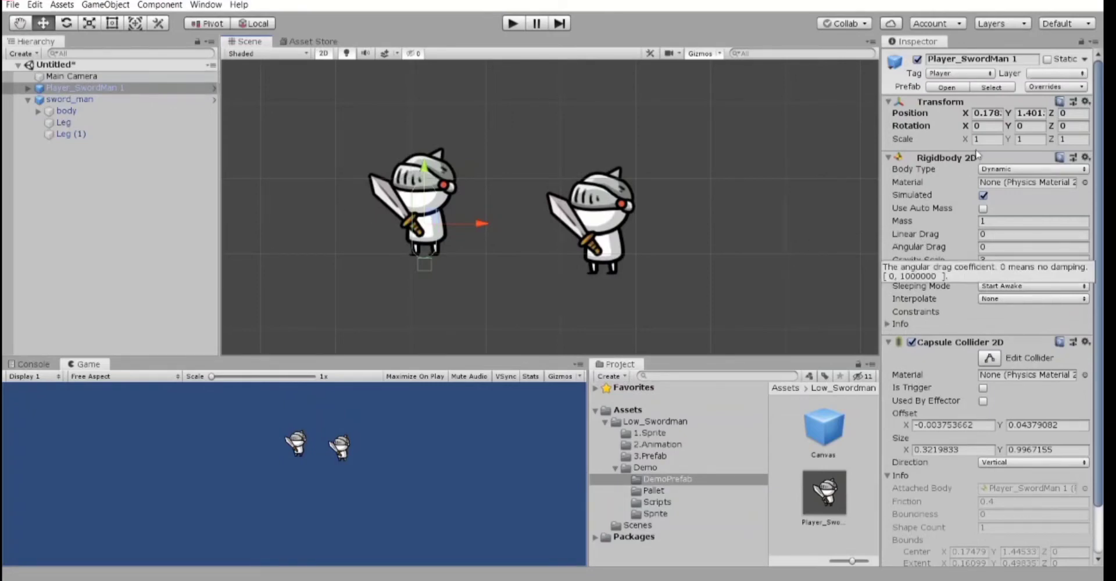
pyautogui.scroll(-2, 933, 255)
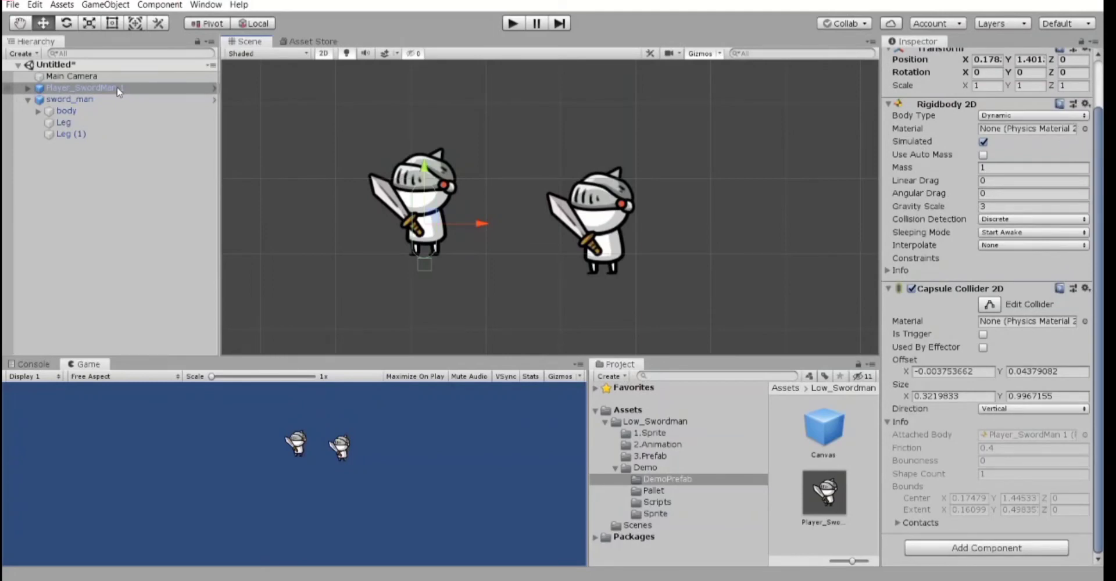
pyautogui.press('Delete')
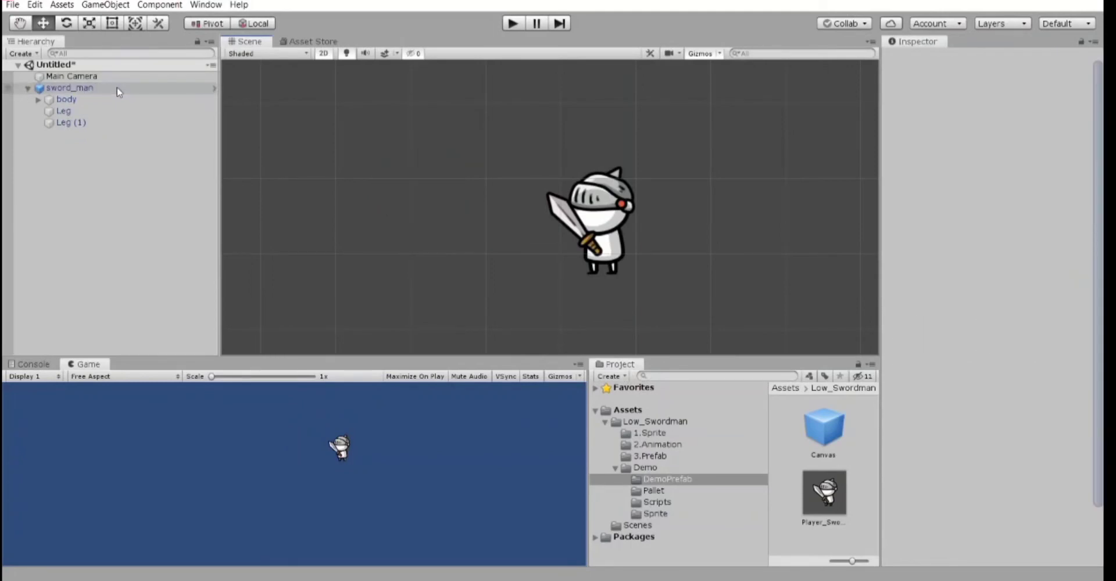
# - Add a Rigidbody 2D and a Capsule Collider 2D (found by searching 'coll') to sword_man
pyautogui.click(119, 92)
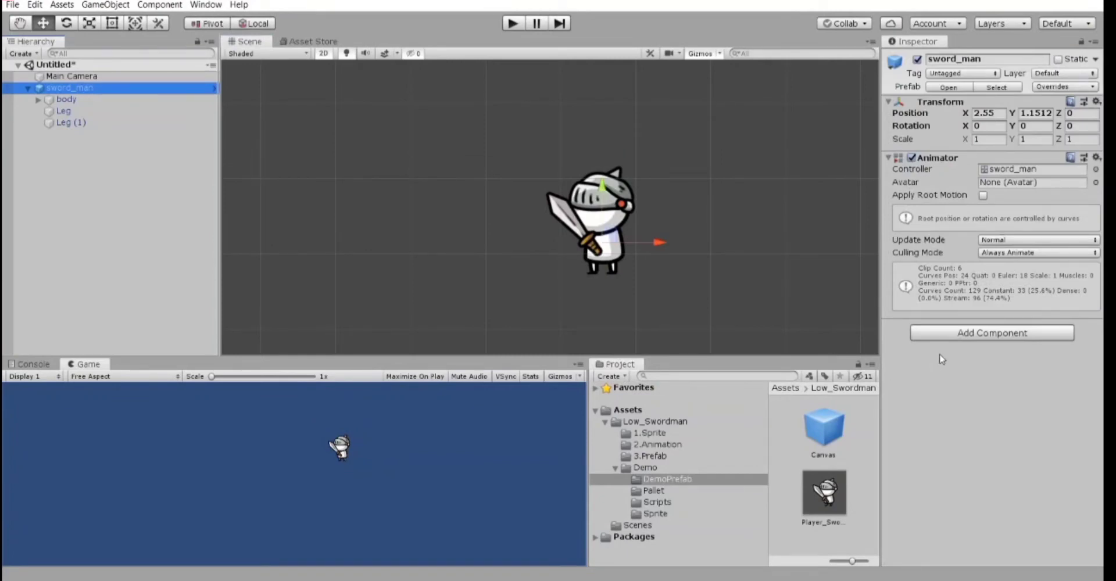
pyautogui.click(957, 340)
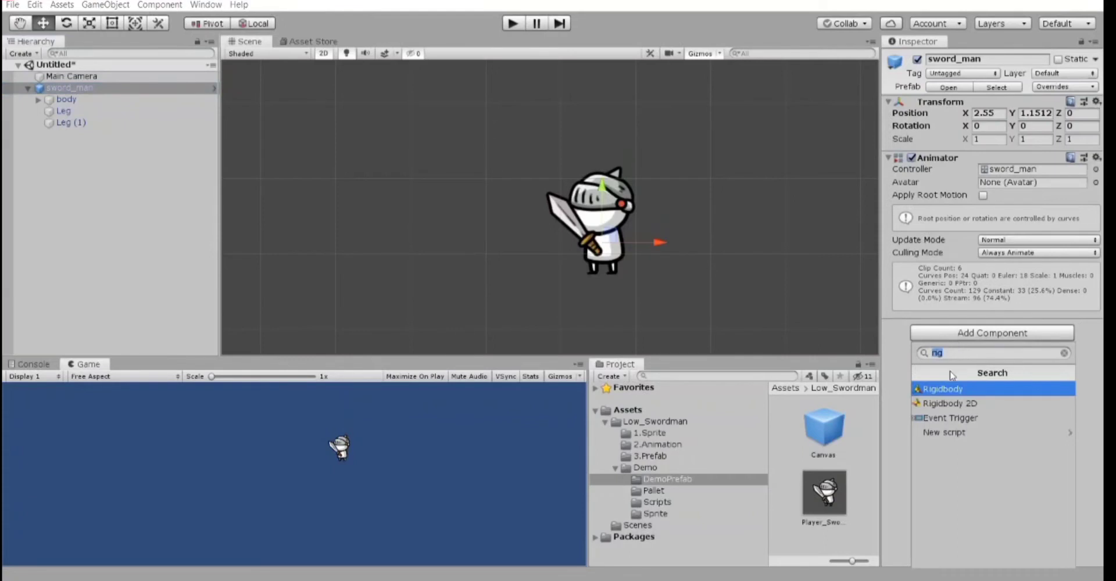
pyautogui.click(965, 404)
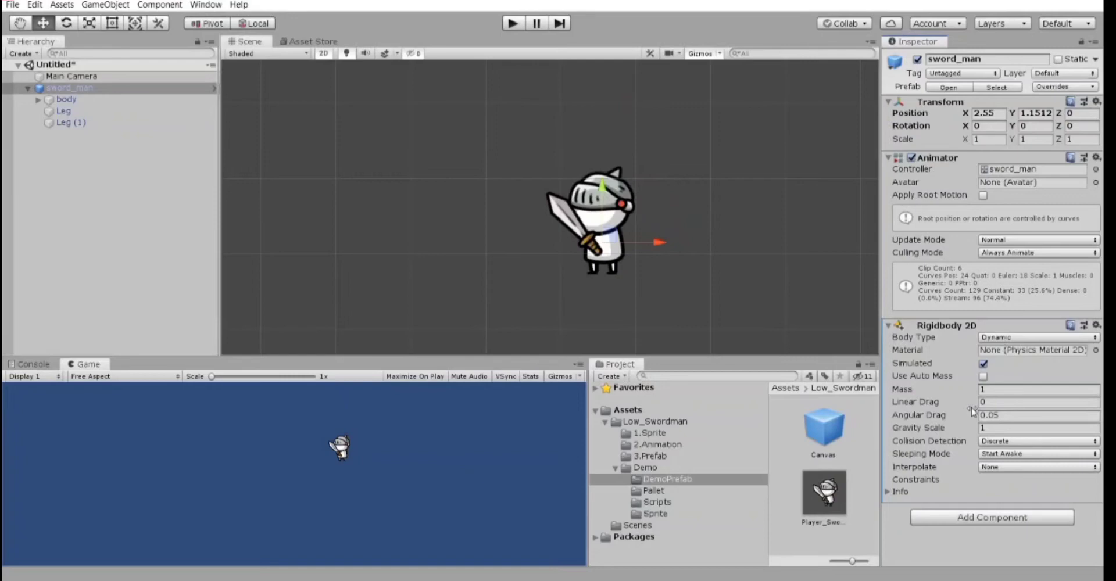
pyautogui.click(962, 518)
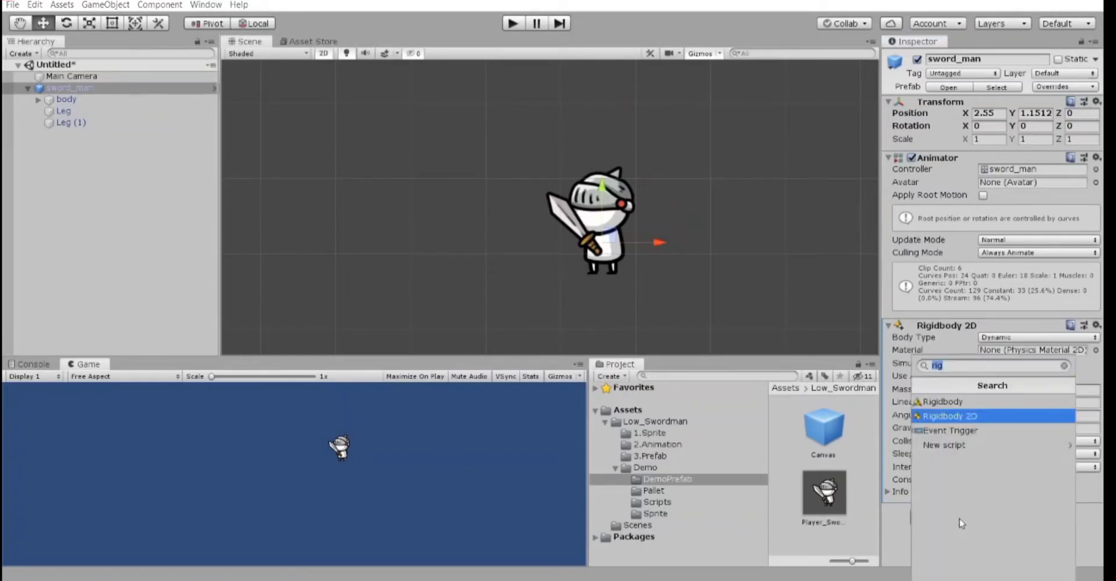
pyautogui.write('coll')
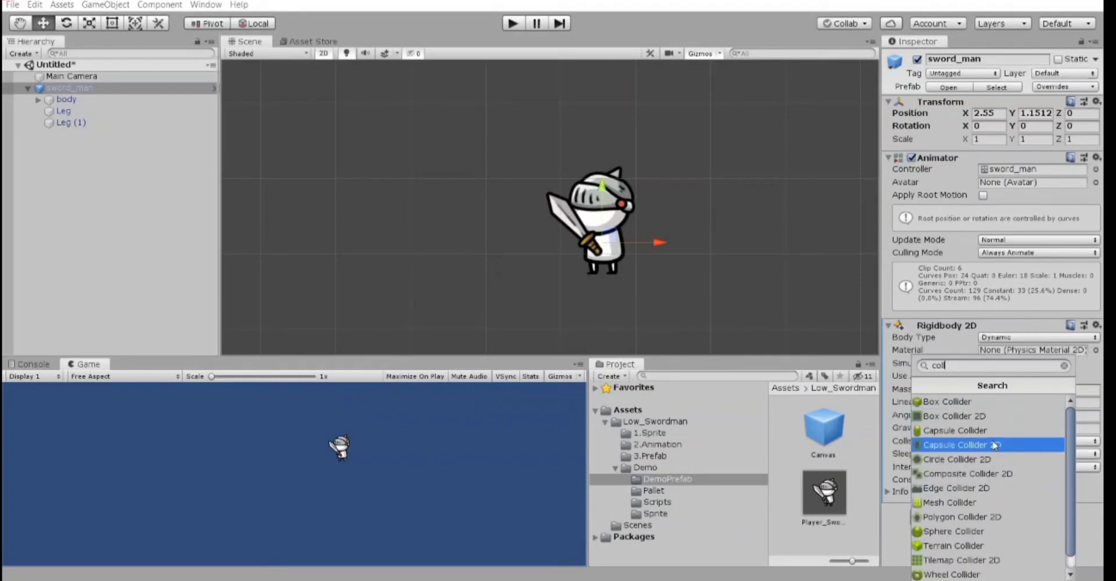
pyautogui.click(995, 445)
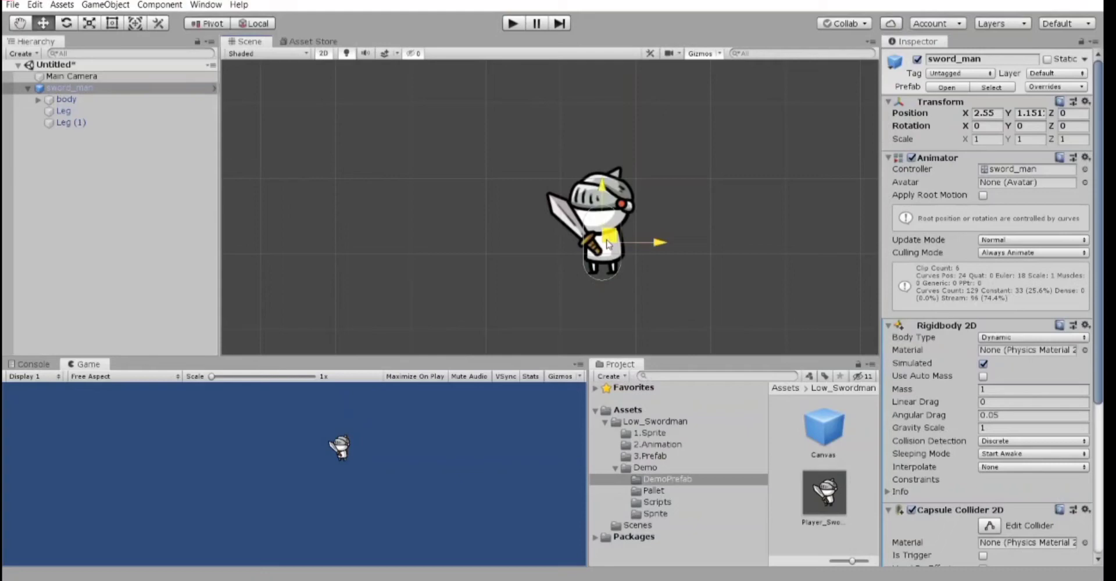
# - Nudge sword_man up and reshape its capsule collider to enclose the body from helmet to feet
pyautogui.moveTo(606, 242); pyautogui.dragTo(606, 237)
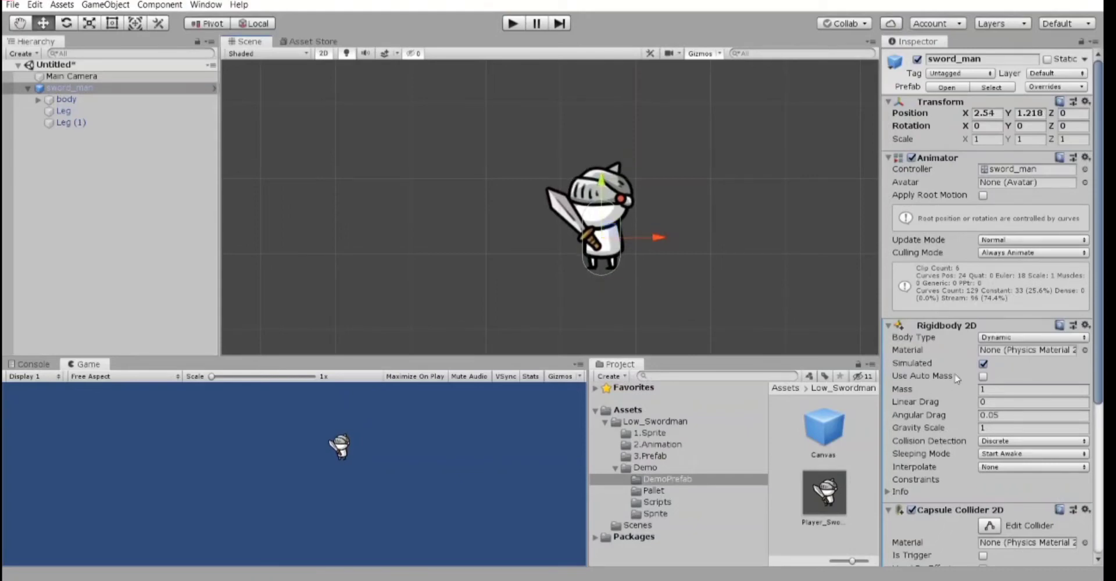
pyautogui.click(990, 526)
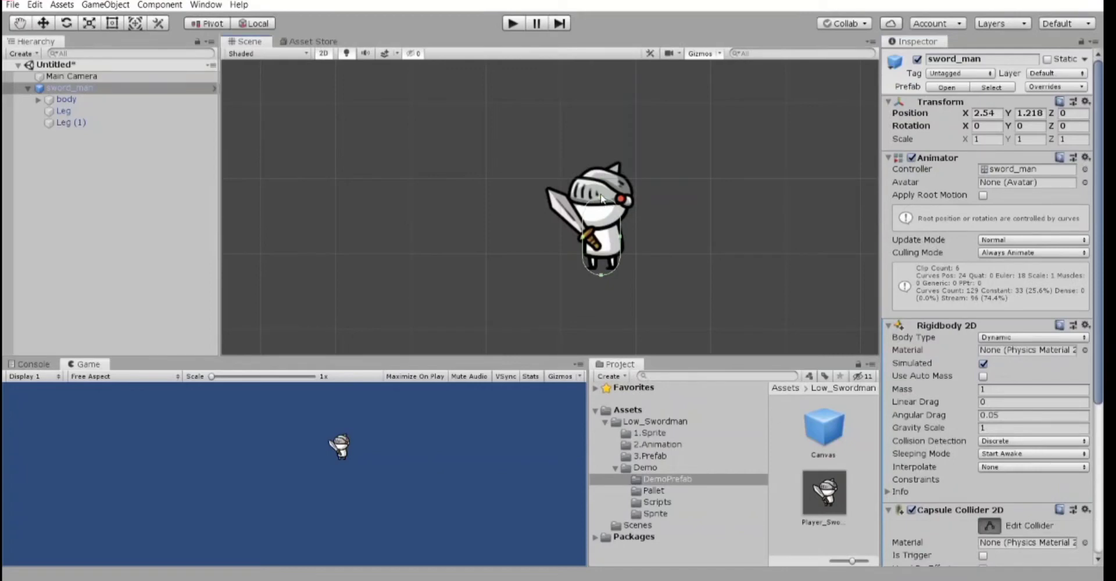
pyautogui.moveTo(621, 227); pyautogui.dragTo(625, 225)
pyautogui.moveTo(600, 274); pyautogui.dragTo(604, 268)
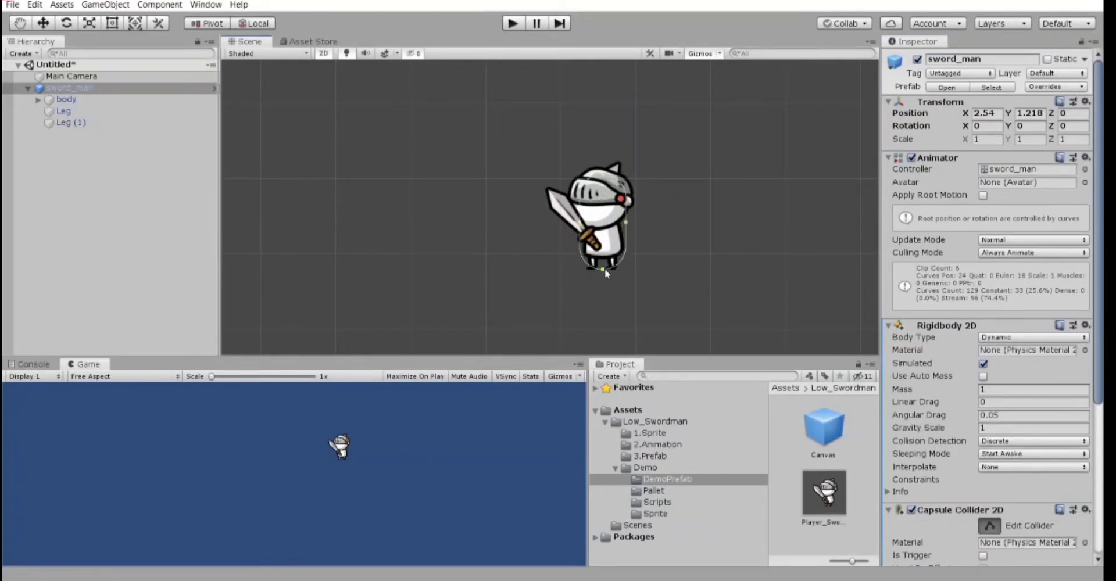
pyautogui.moveTo(580, 227); pyautogui.dragTo(574, 226)
pyautogui.moveTo(600, 176); pyautogui.dragTo(601, 163)
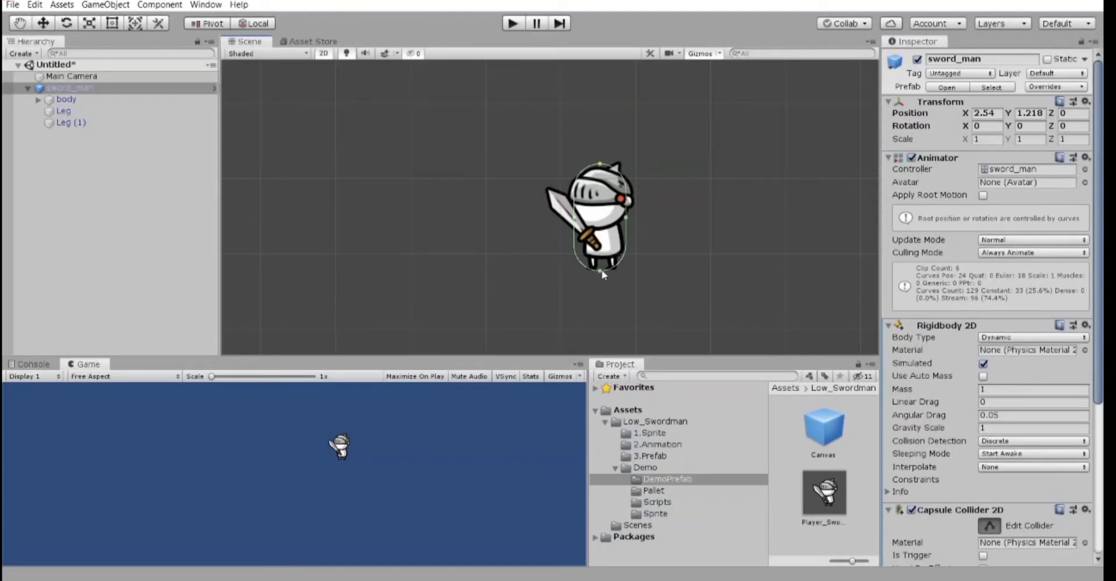
pyautogui.moveTo(622, 216); pyautogui.dragTo(626, 218)
pyautogui.scroll(3, 552, 287)
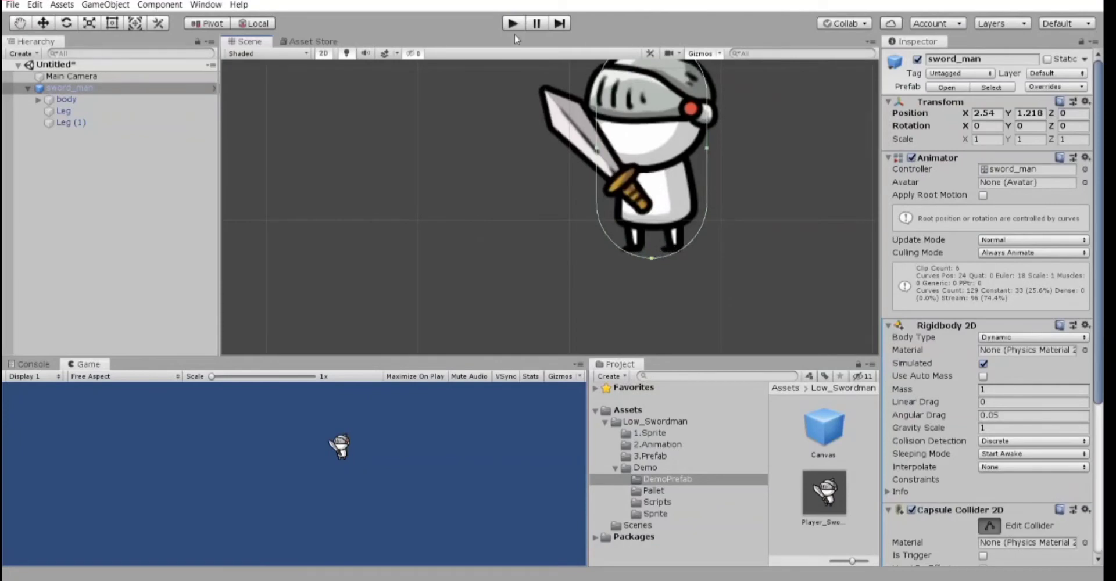
pyautogui.click(130, 227)
pyautogui.scroll(3, 563, 165)
pyautogui.scroll(-5, 563, 165)
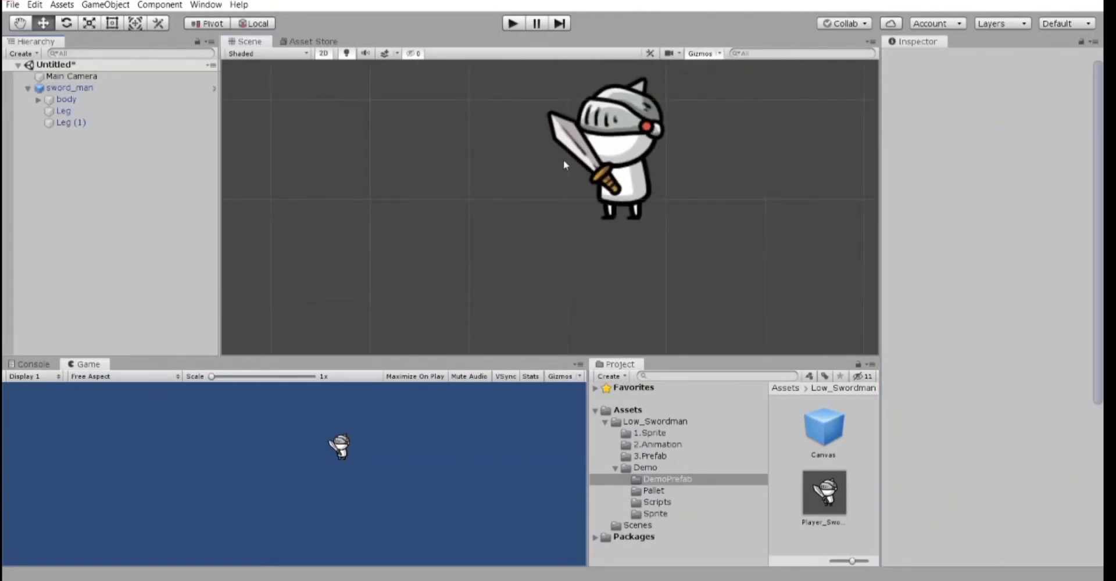
# - Apply sword_man's added Rigidbody 2D override to the sword_man prefab
pyautogui.click(563, 163)
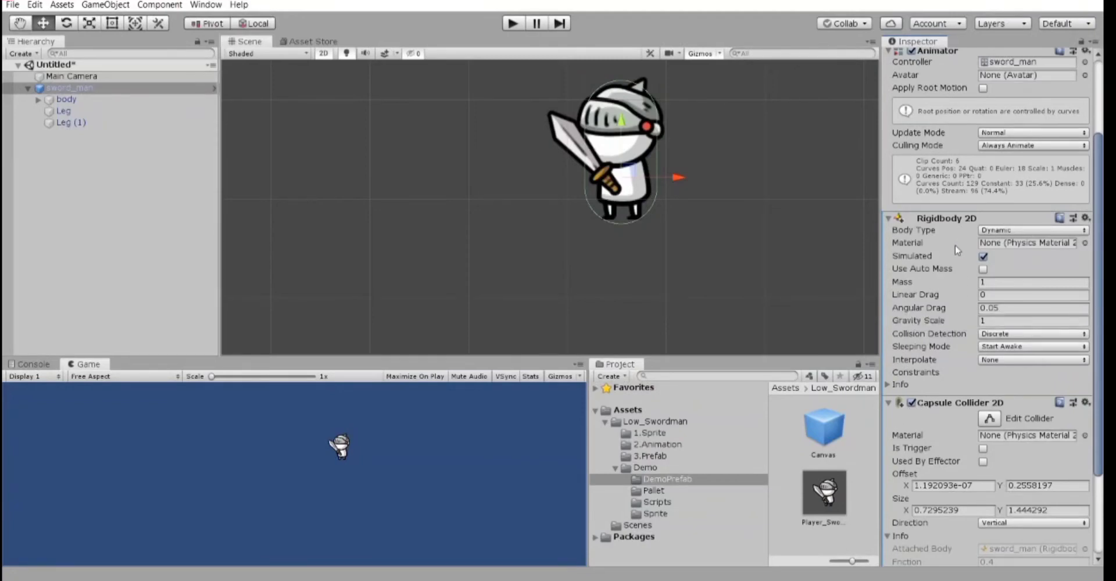
pyautogui.scroll(4, 960, 241)
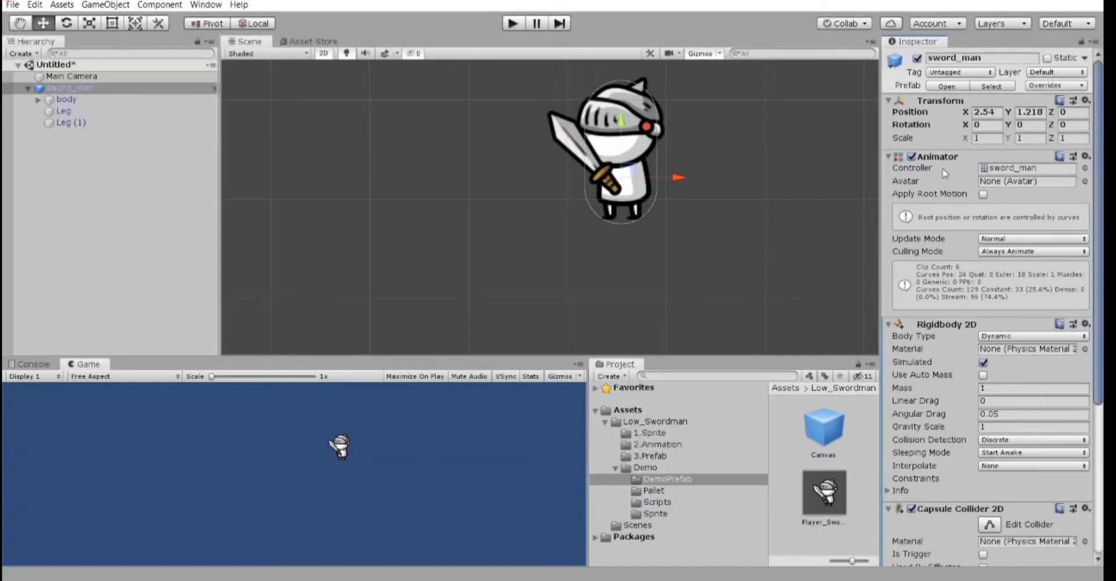
pyautogui.click(991, 86)
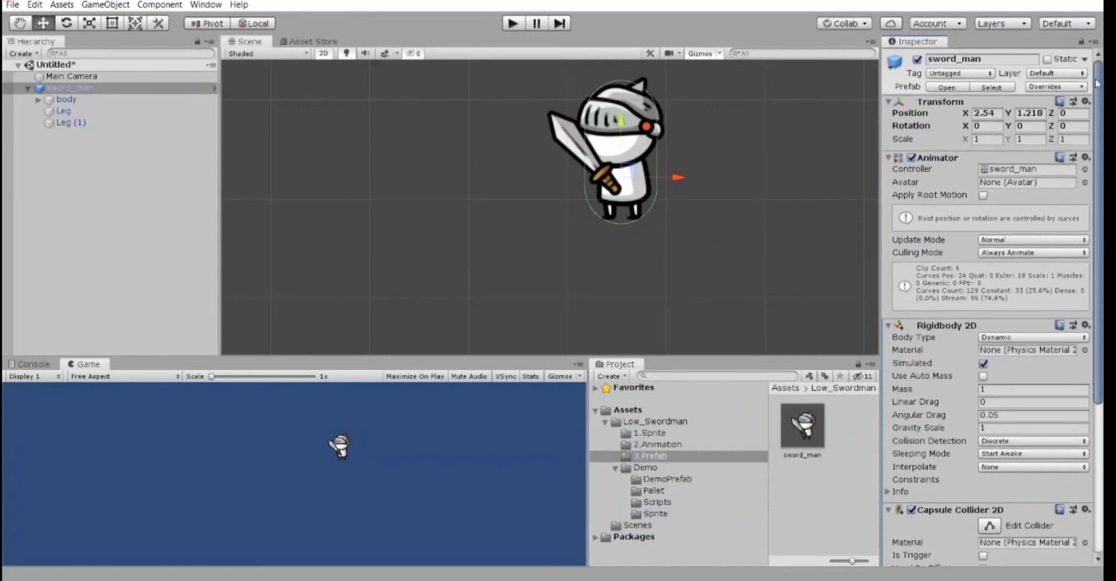
pyautogui.click(1048, 87)
pyautogui.click(1003, 138)
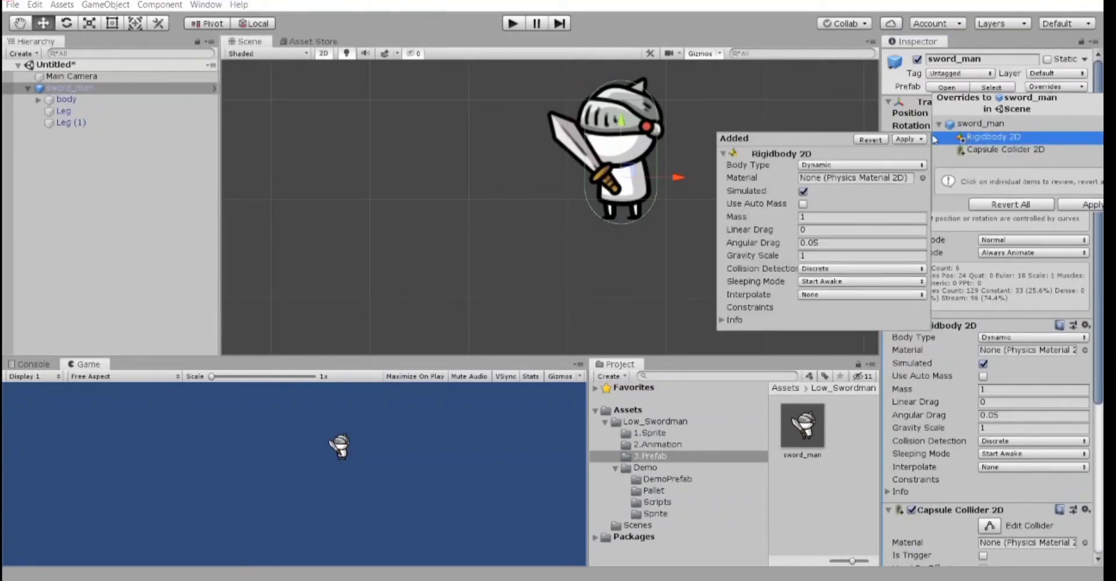
pyautogui.click(911, 140)
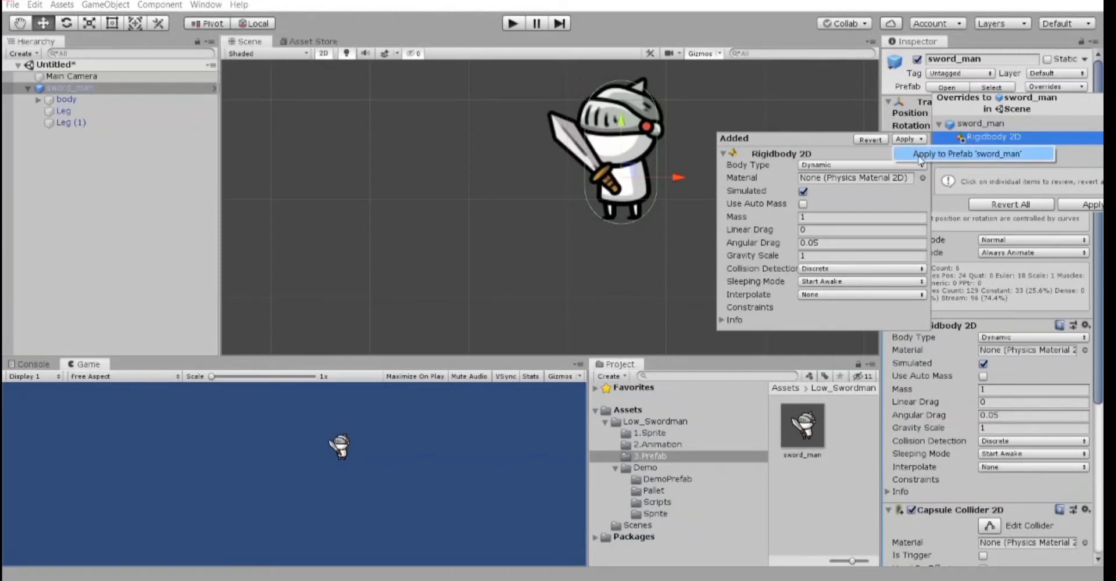
pyautogui.click(919, 156)
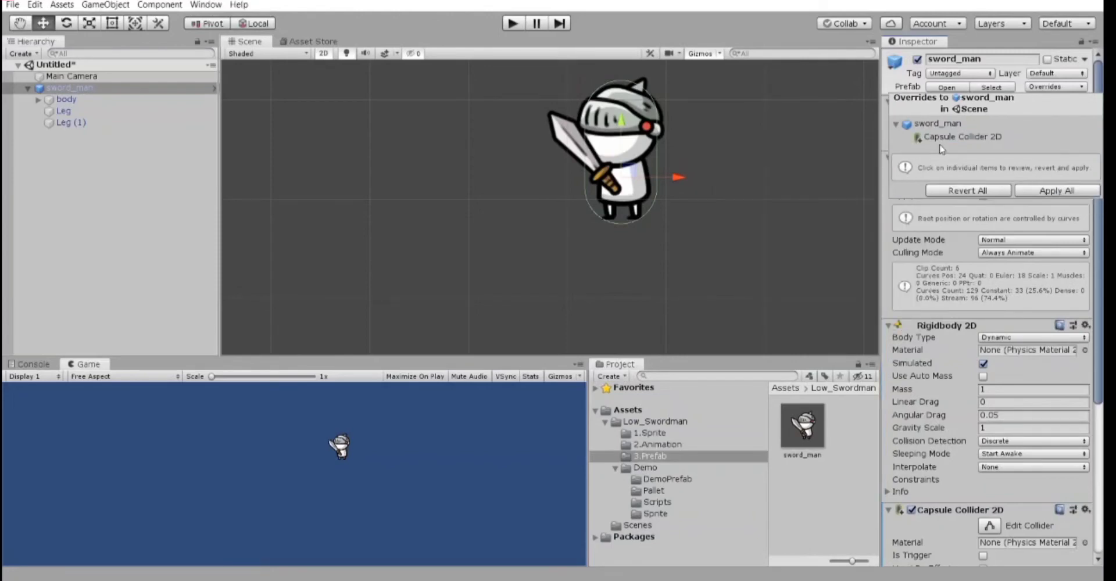
# - Apply the added Capsule Collider 2D override to the sword_man prefab too
pyautogui.click(954, 140)
pyautogui.click(877, 140)
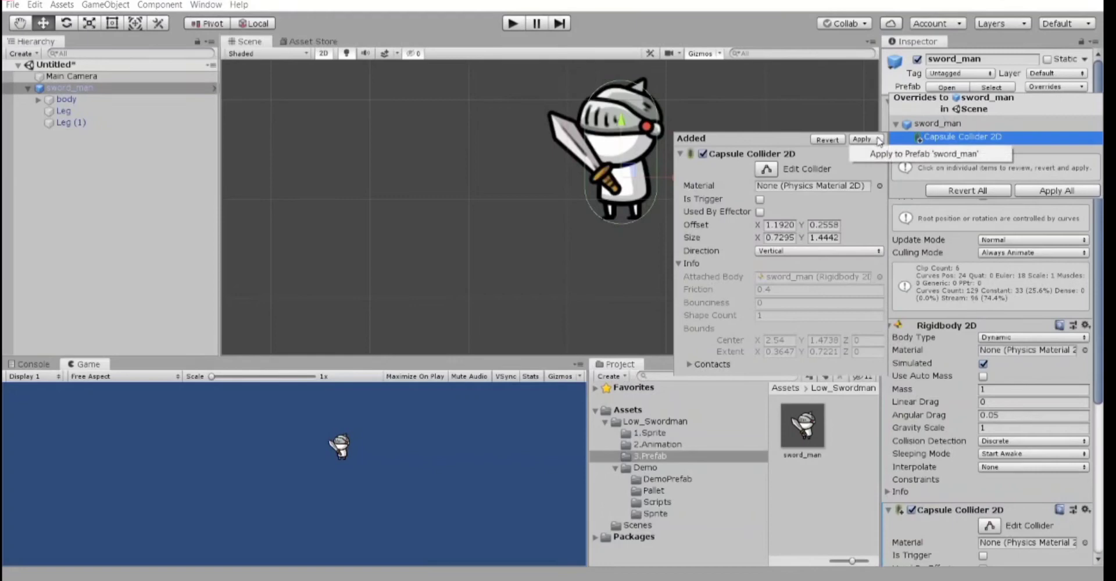
pyautogui.click(879, 155)
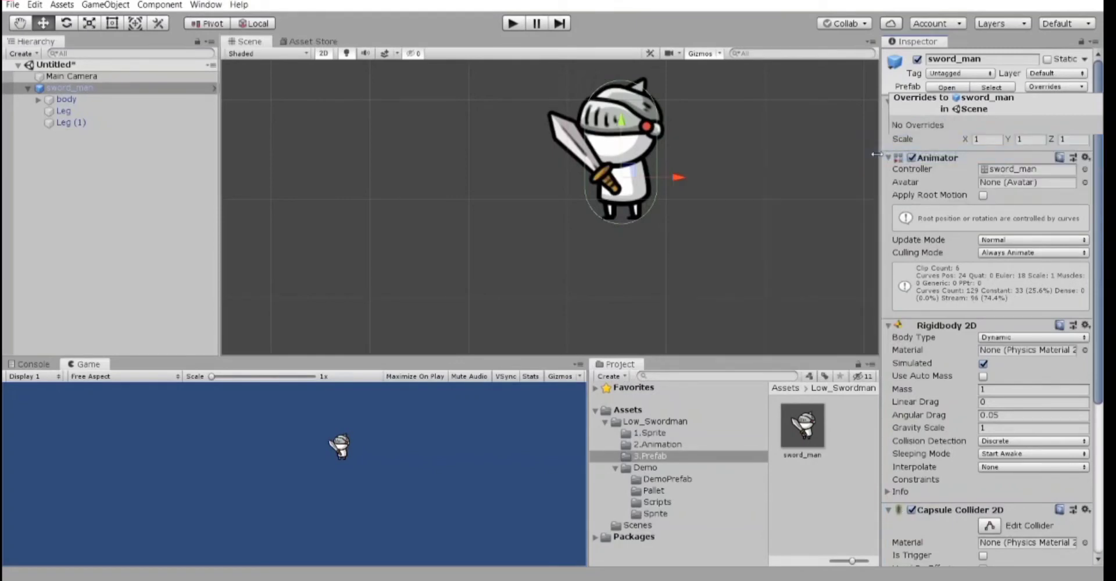
pyautogui.click(132, 181)
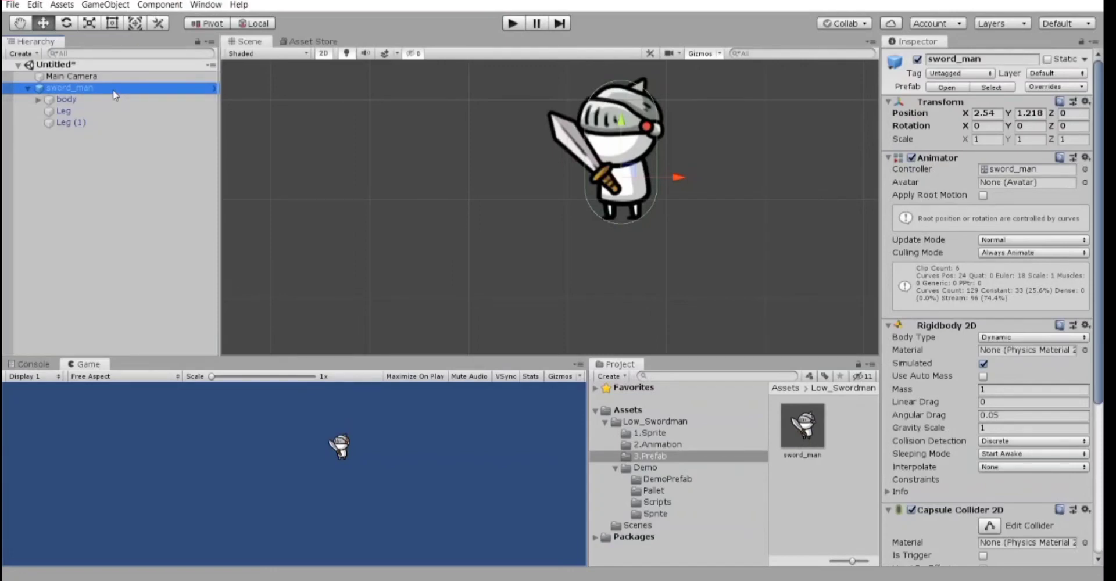
pyautogui.click(214, 88)
pyautogui.click(8, 69)
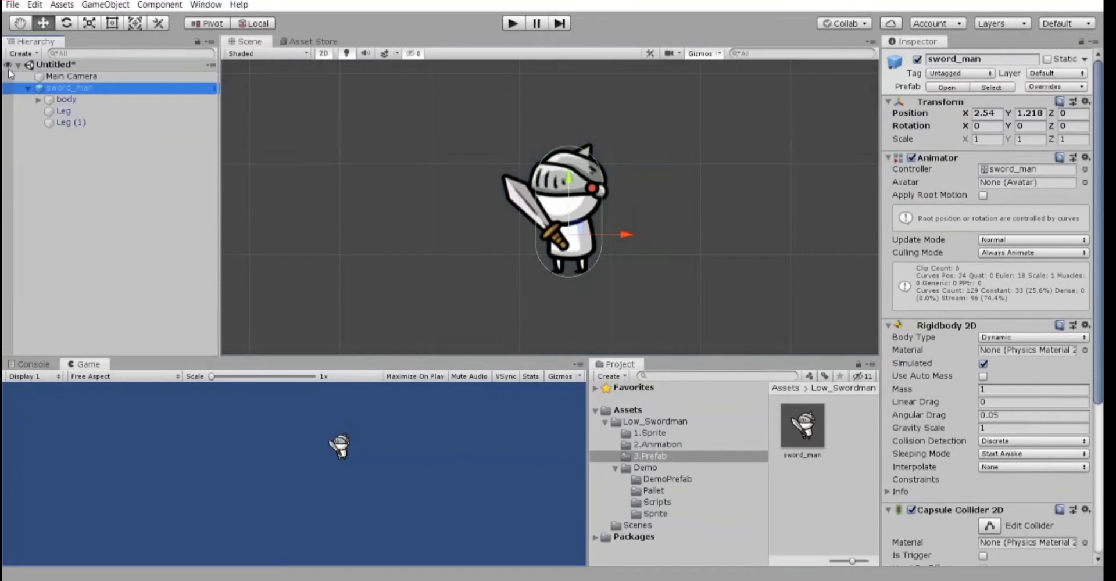
pyautogui.click(215, 90)
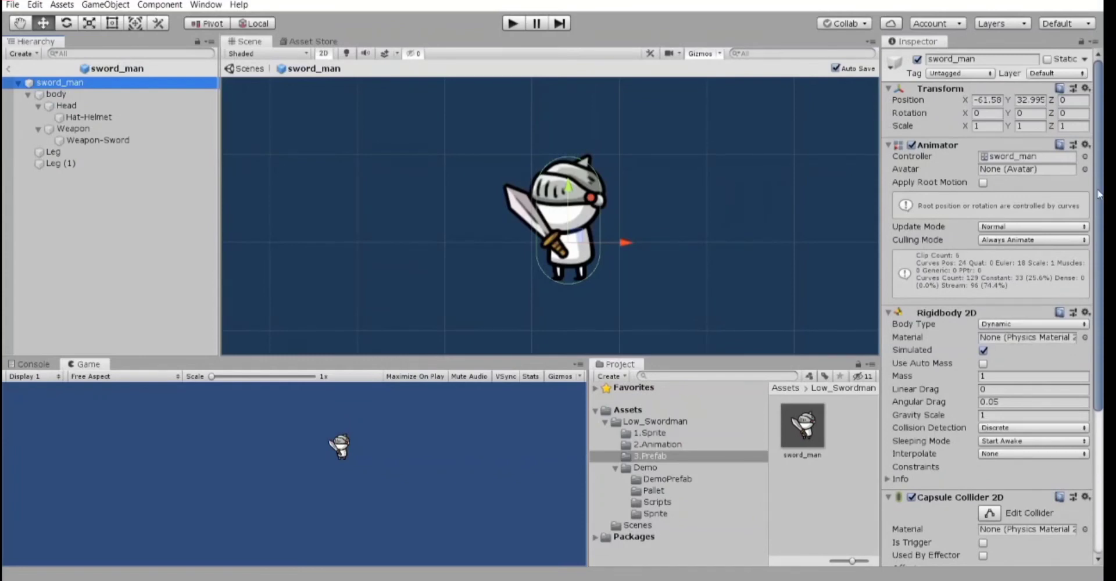
pyautogui.moveTo(1099, 194); pyautogui.dragTo(1098, 342)
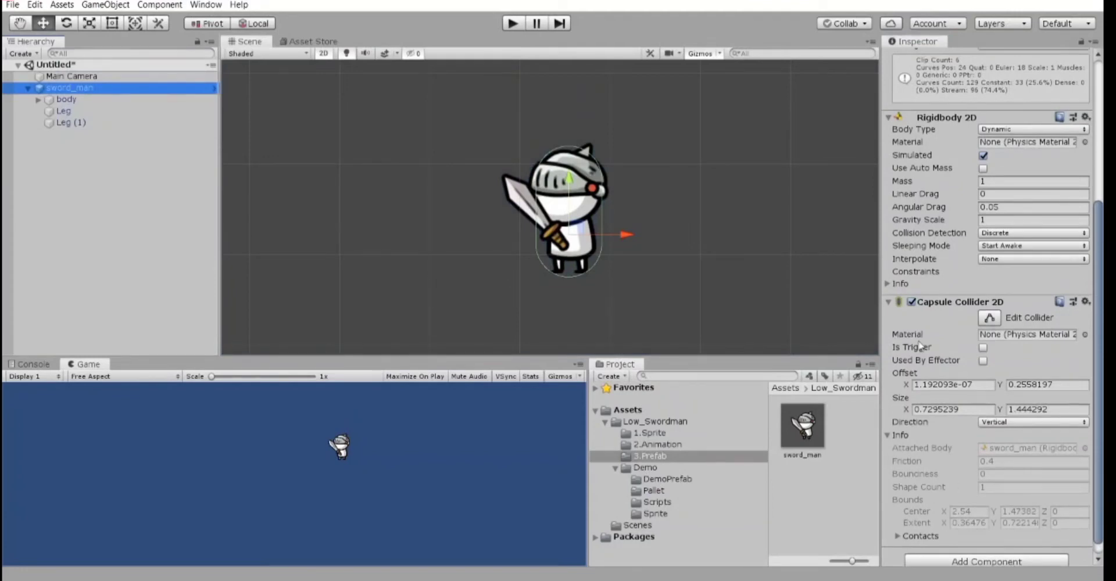
# - Create a new 2D Sprite object and name it 'ground'
pyautogui.scroll(-4, 609, 297)
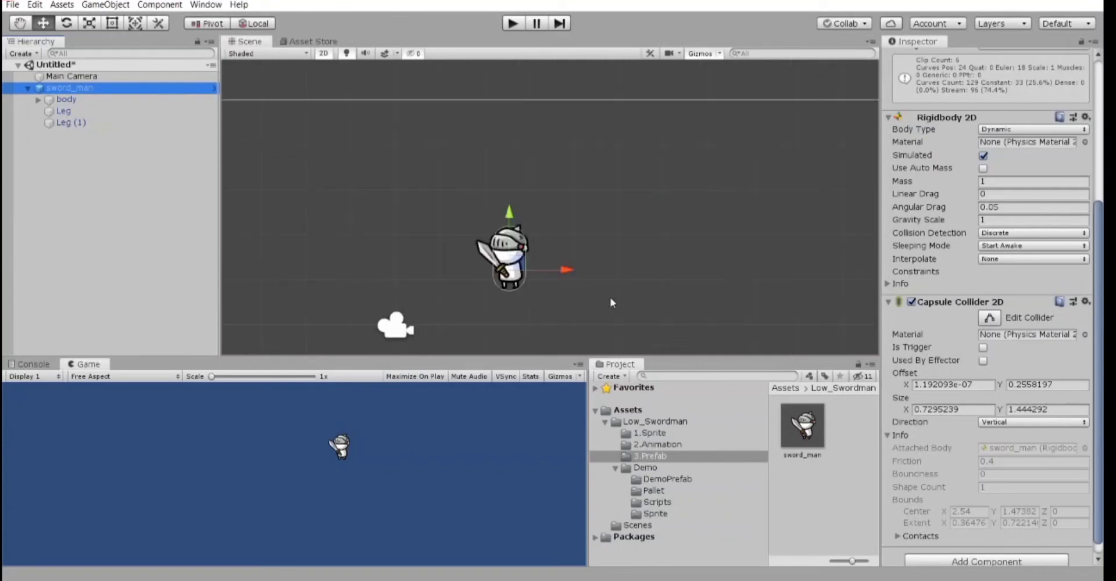
pyautogui.scroll(-2, 643, 309)
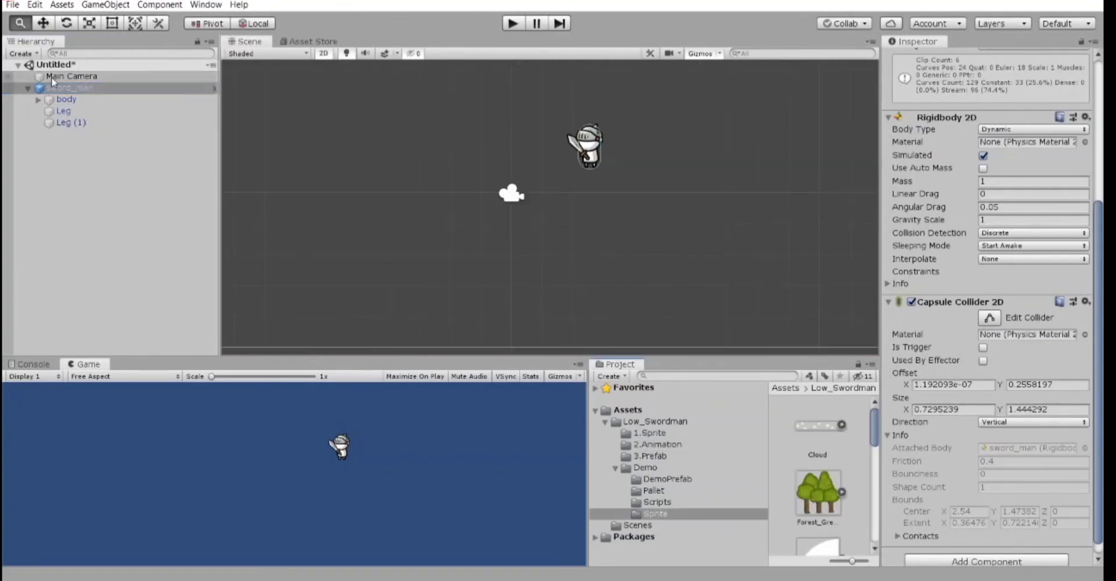
pyautogui.click(71, 76)
pyautogui.click(22, 53)
pyautogui.moveTo(58, 111)
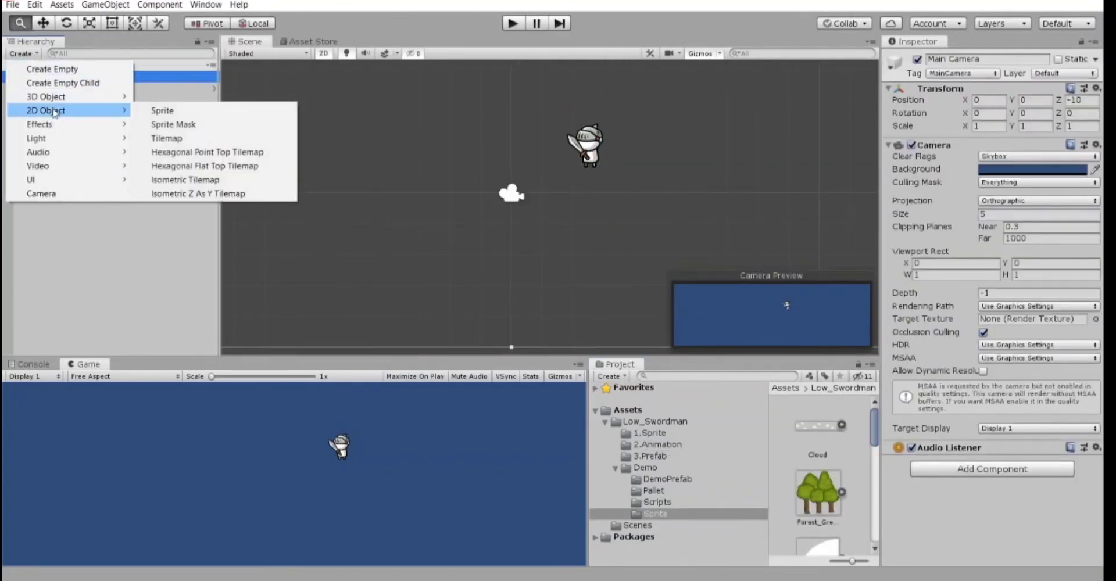
pyautogui.click(155, 110)
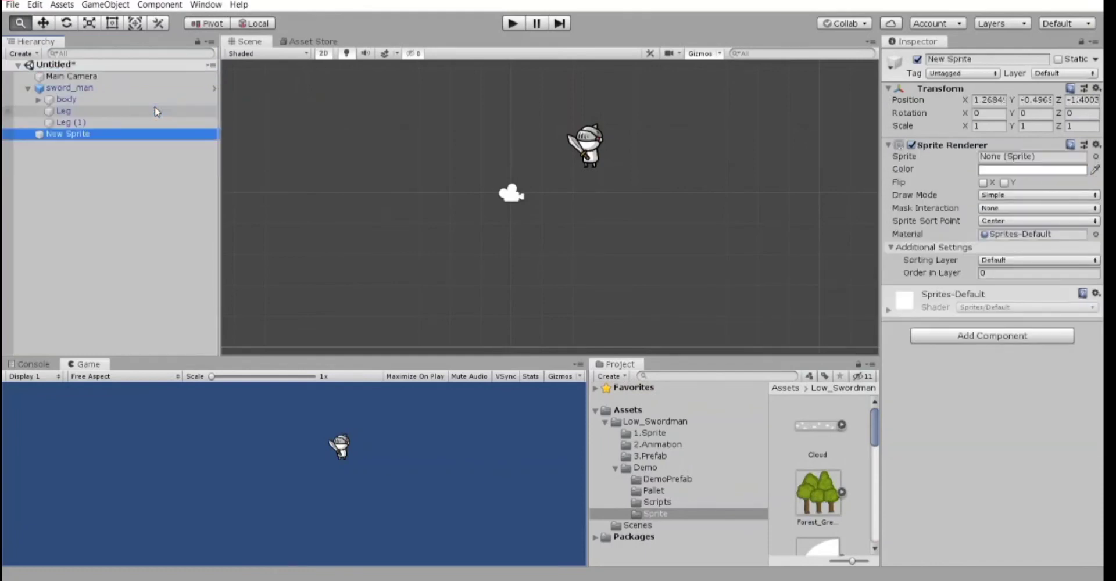
pyautogui.doubleClick(69, 134)
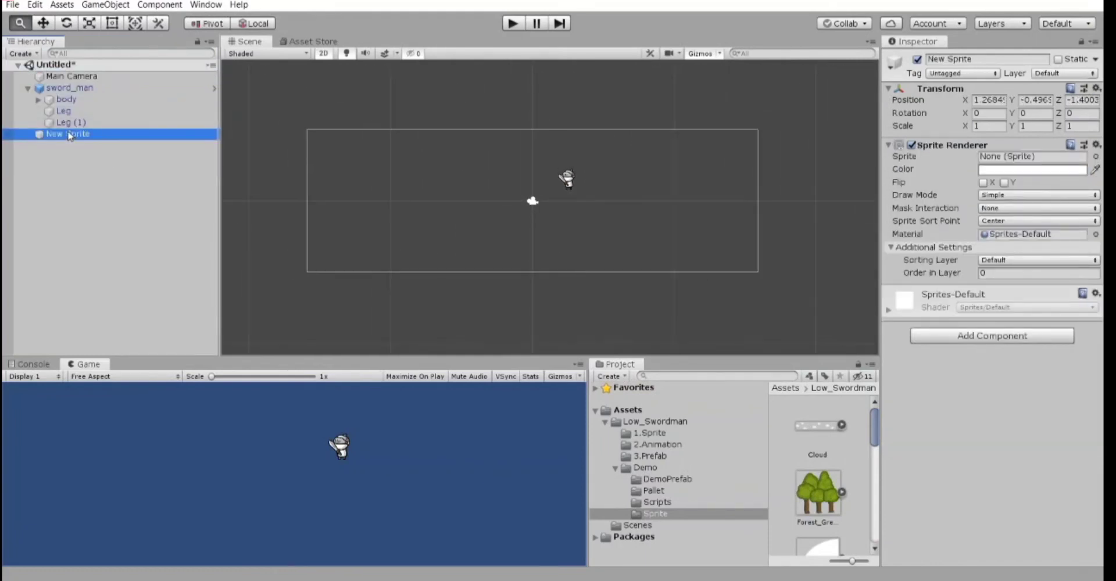
pyautogui.click(70, 138)
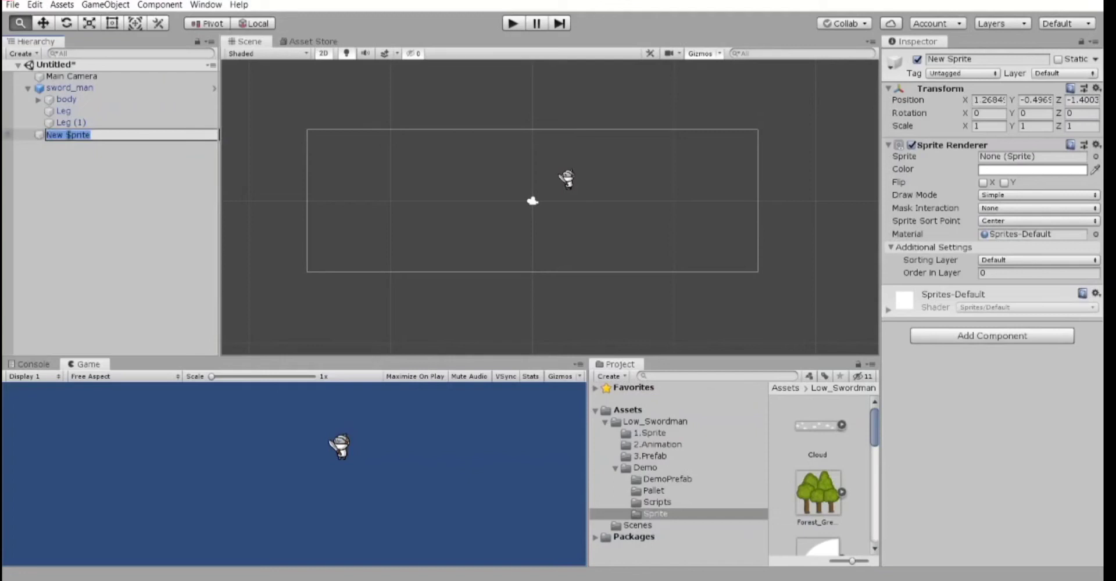
pyautogui.write('ground')
pyautogui.press('Return')
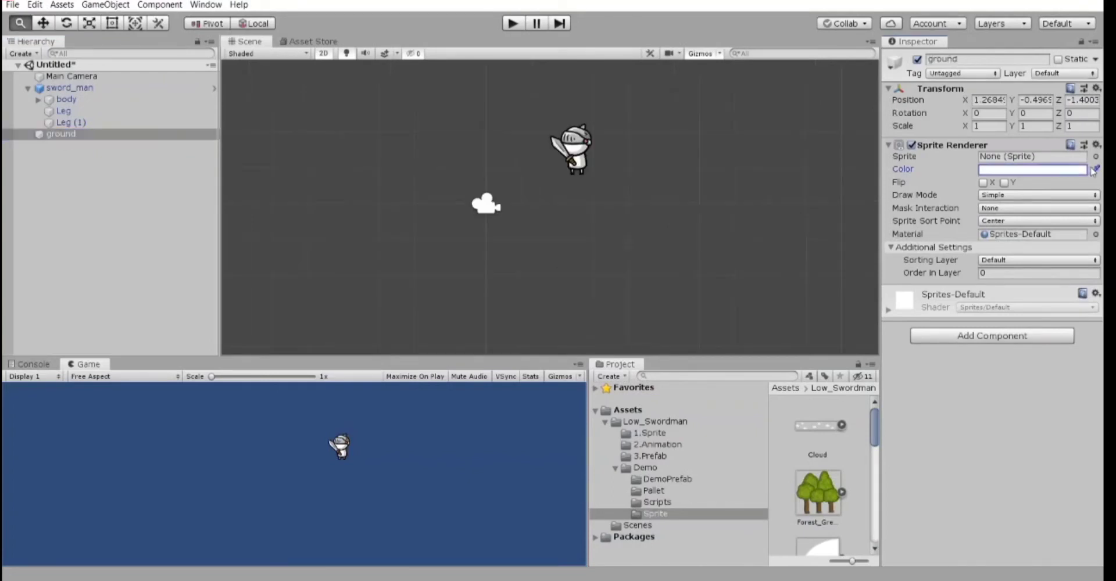
# - Assign the Light_Soil_Sample_19 tile as the ground's sprite
pyautogui.click(1095, 156)
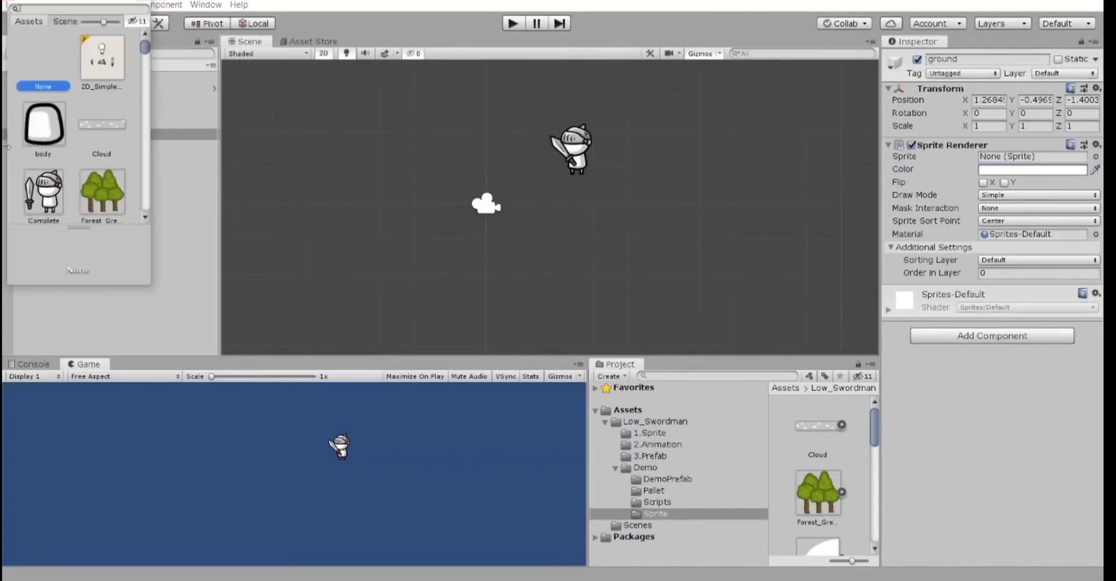
pyautogui.scroll(-10, 67, 163)
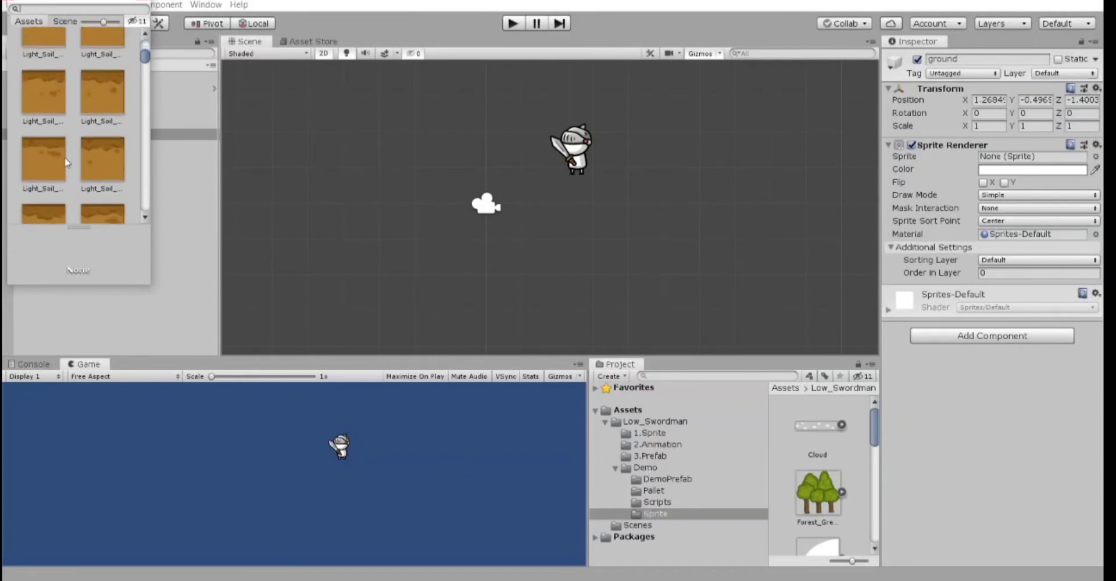
pyautogui.scroll(-3, 67, 162)
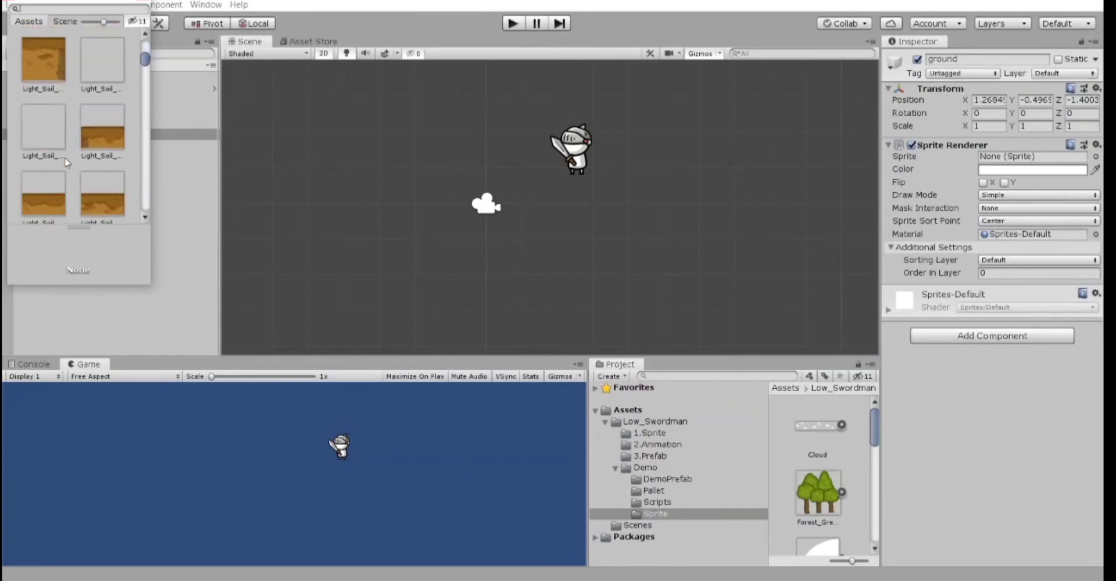
pyautogui.scroll(-2, 109, 169)
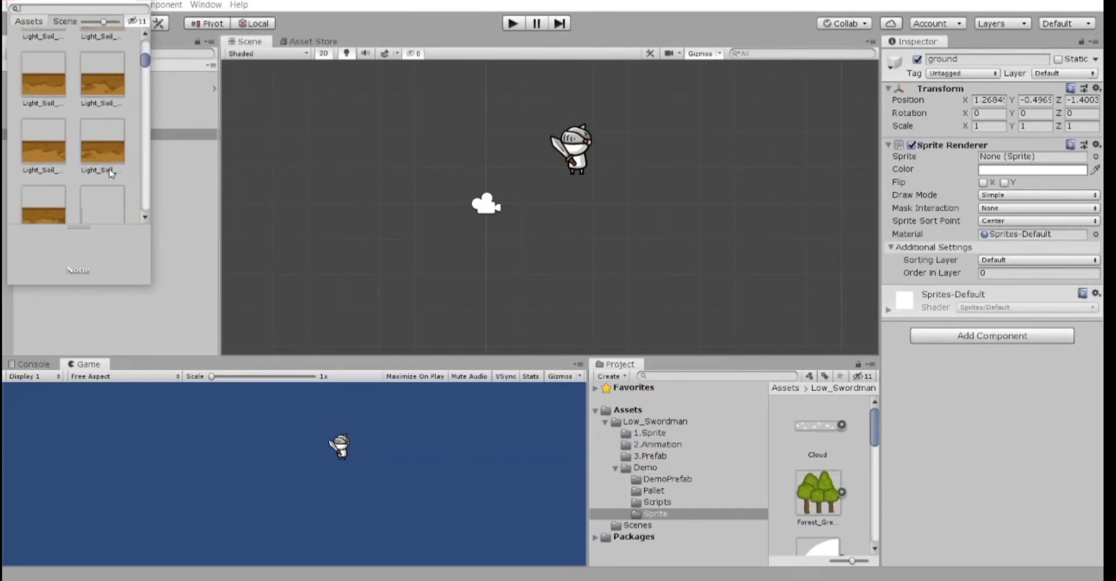
pyautogui.scroll(-2, 109, 173)
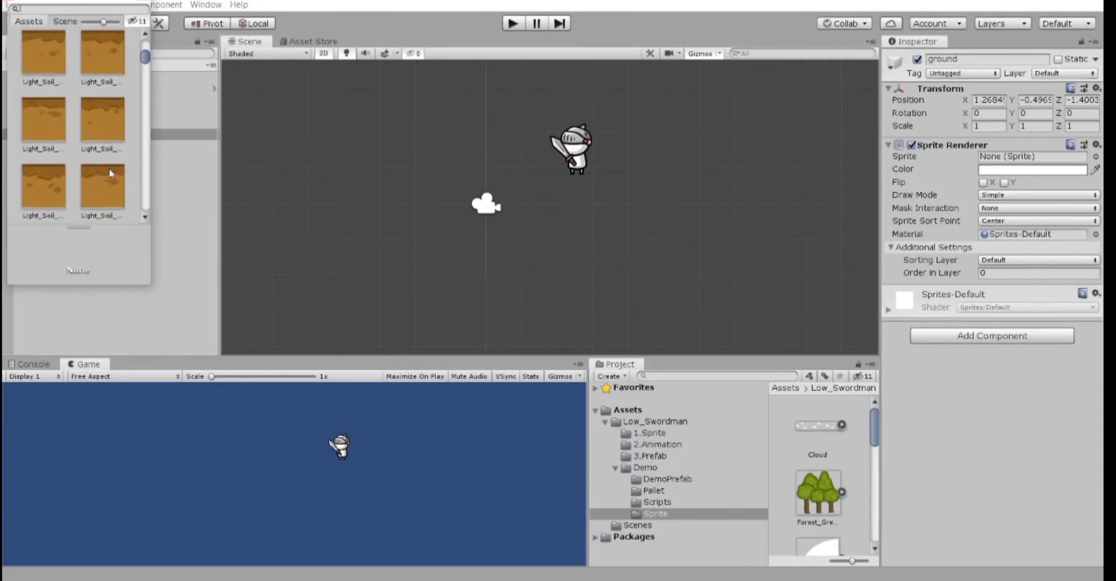
pyautogui.doubleClick(109, 170)
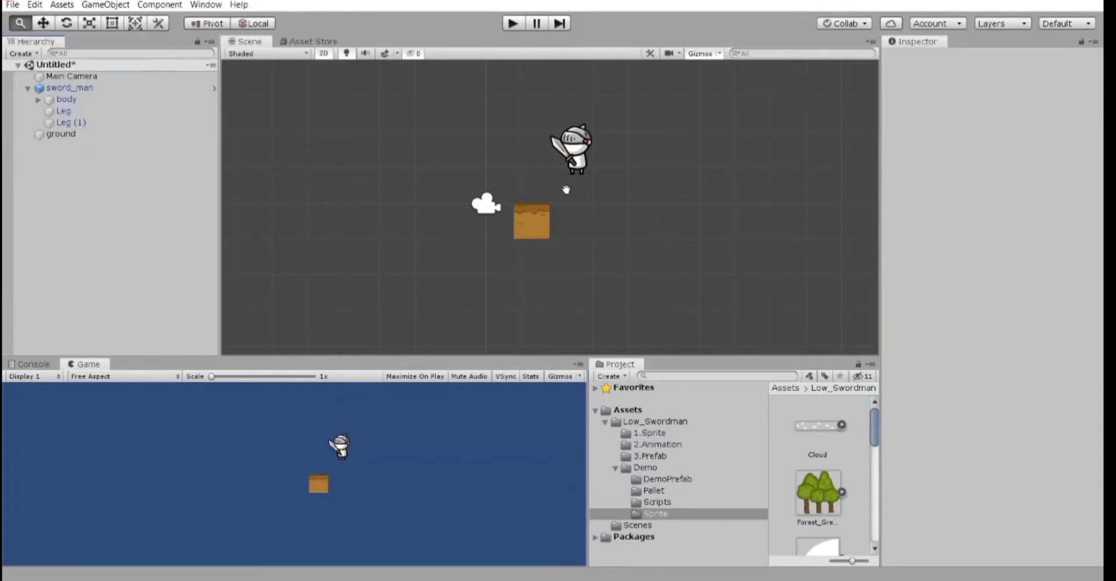
pyautogui.click(114, 136)
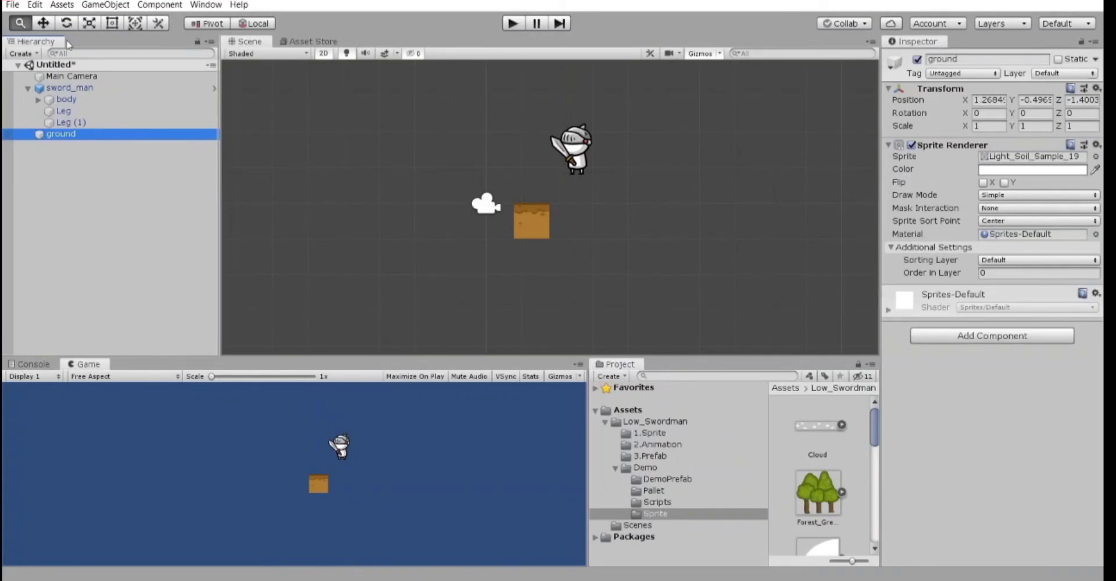
# - Scale the ground tile horizontally to an X scale of about 16.93
pyautogui.click(89, 23)
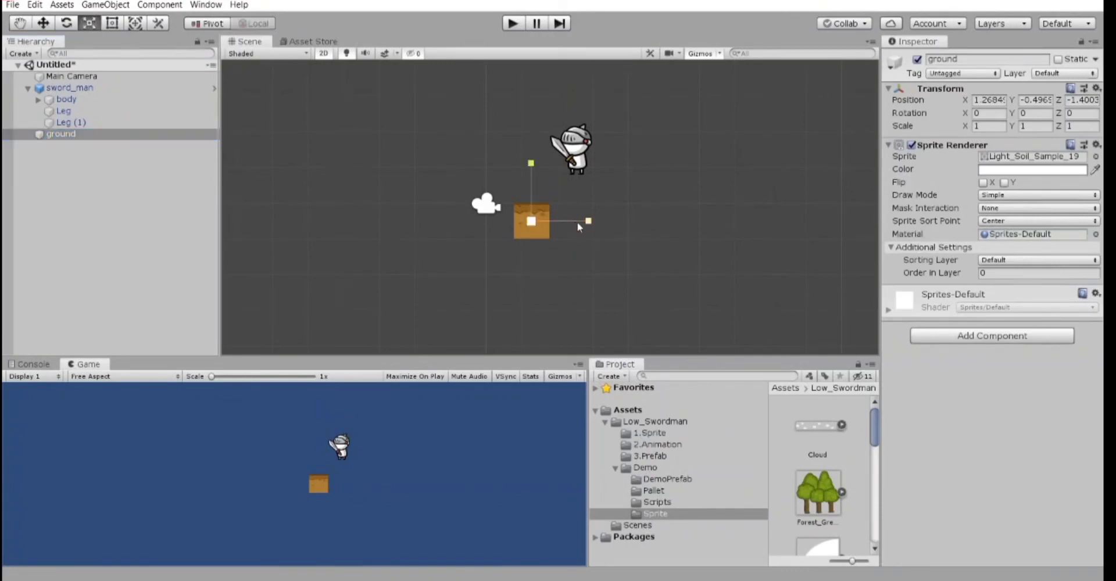
pyautogui.moveTo(588, 221); pyautogui.dragTo(838, 232)
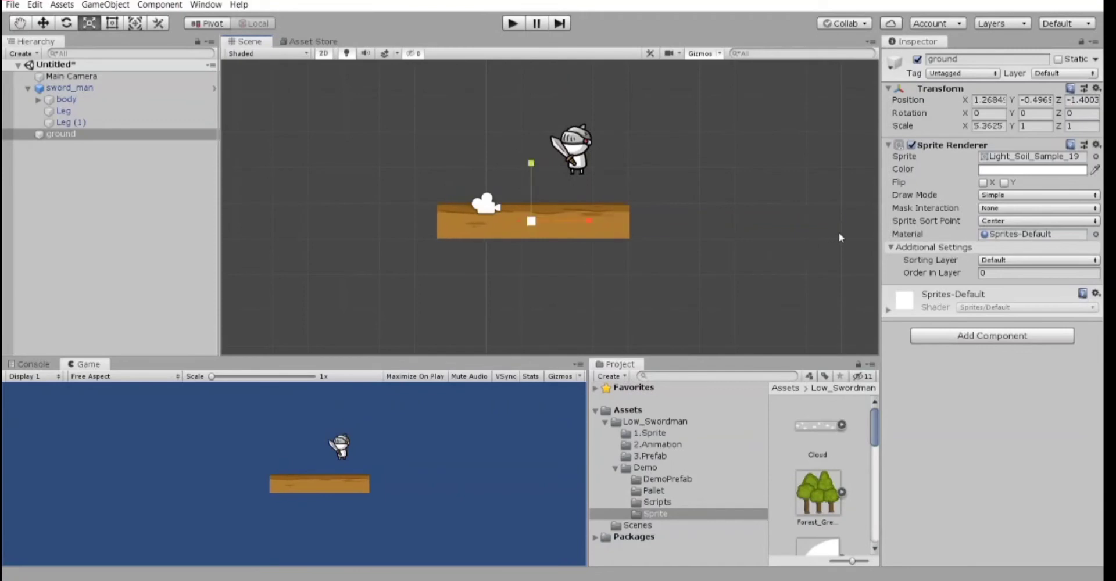
pyautogui.moveTo(582, 220); pyautogui.dragTo(683, 204)
pyautogui.click(139, 237)
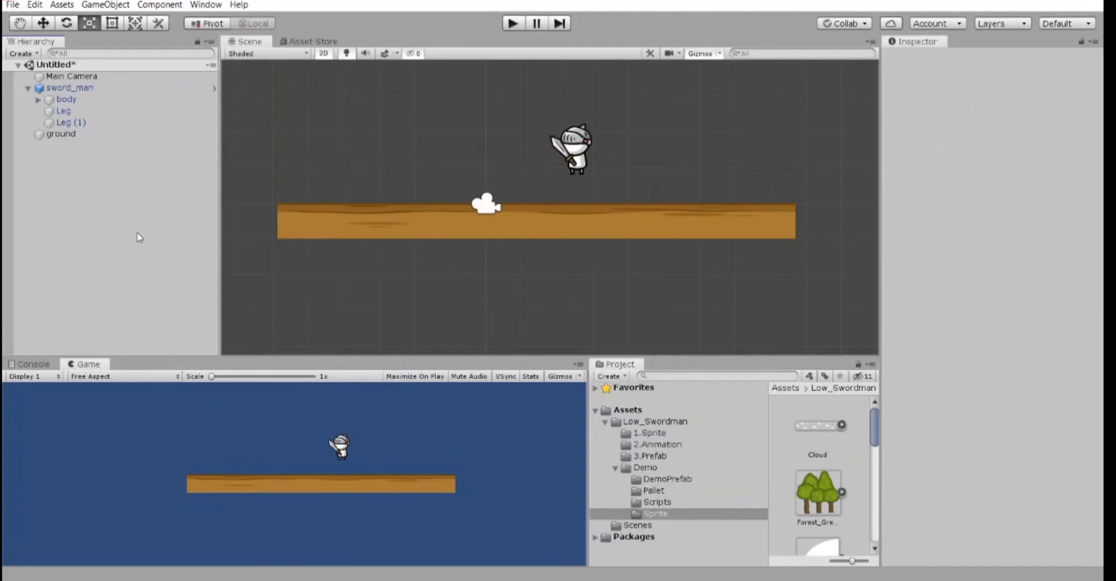
pyautogui.click(389, 218)
pyautogui.moveTo(583, 221); pyautogui.dragTo(596, 226)
# - Add a Box Collider 2D component to the ground object
pyautogui.click(116, 76)
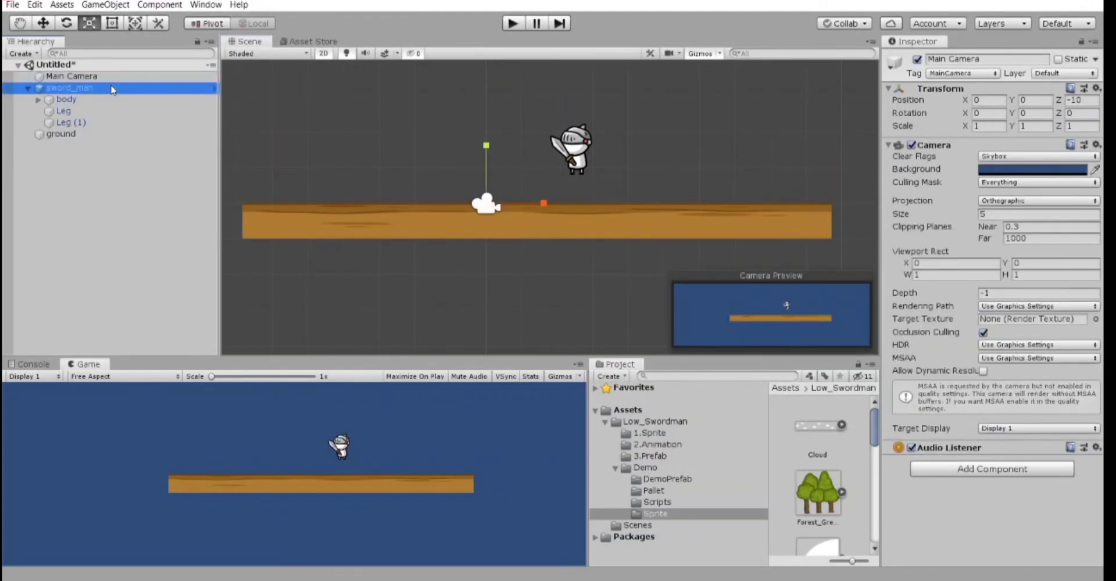
pyautogui.click(116, 88)
pyautogui.click(116, 134)
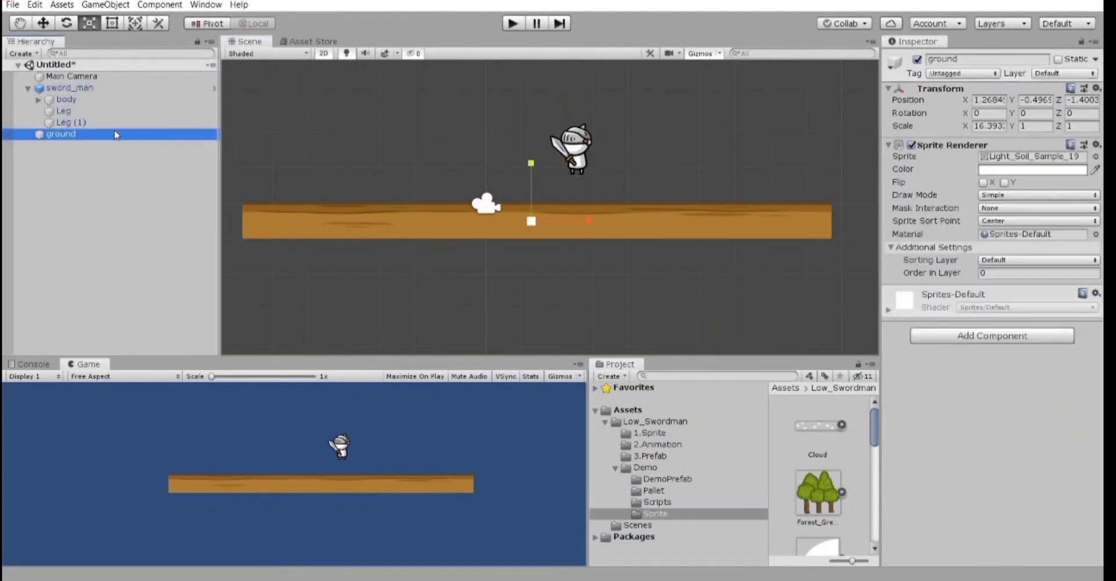
pyautogui.click(937, 339)
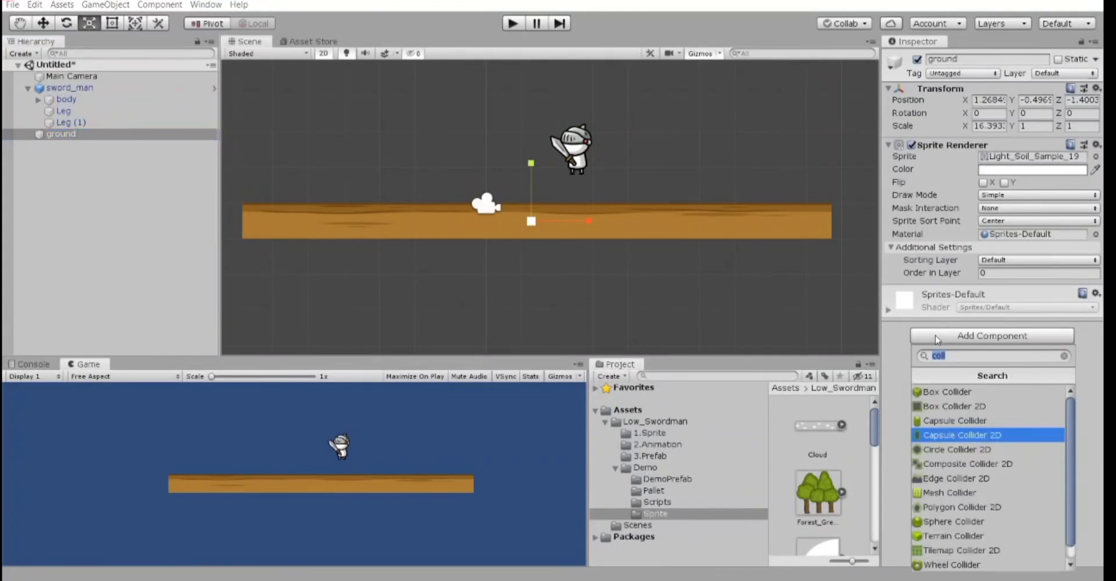
pyautogui.click(940, 408)
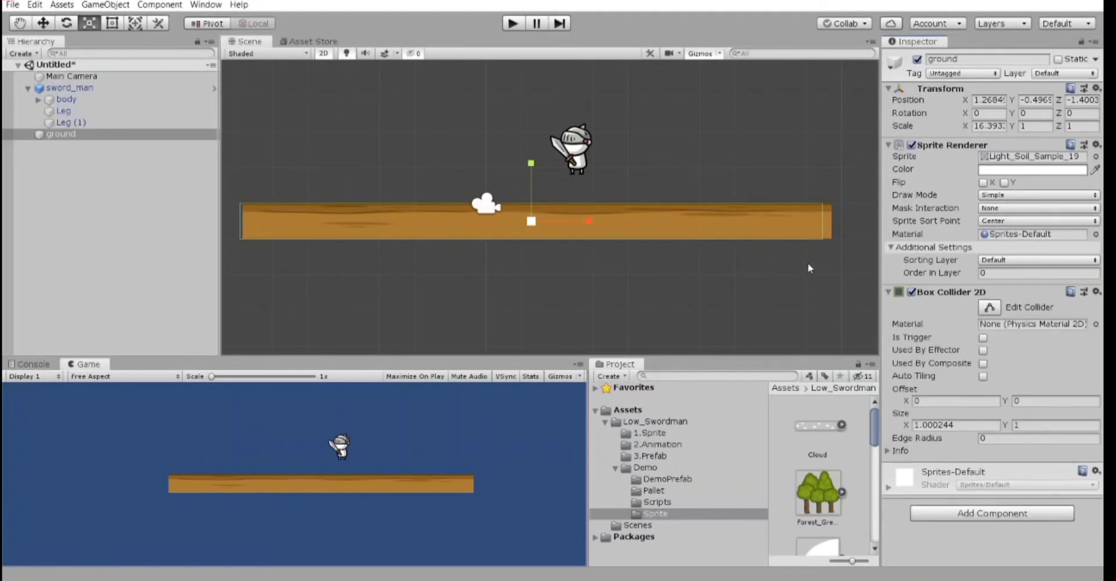
# - Edit the ground's Box Collider 2D so its left and right edges match the platform ends
pyautogui.click(997, 310)
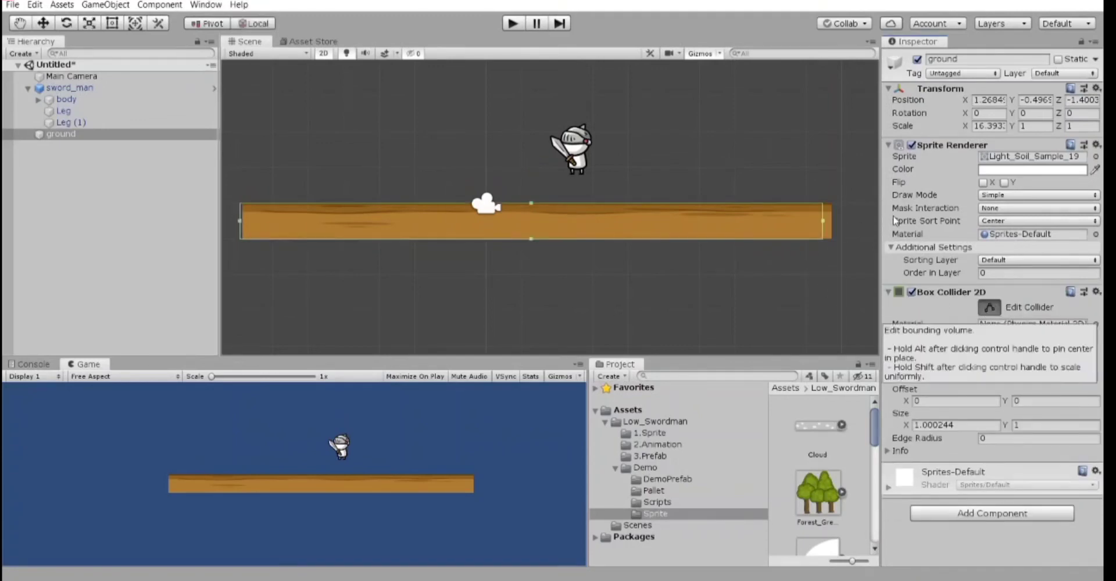
pyautogui.click(835, 223)
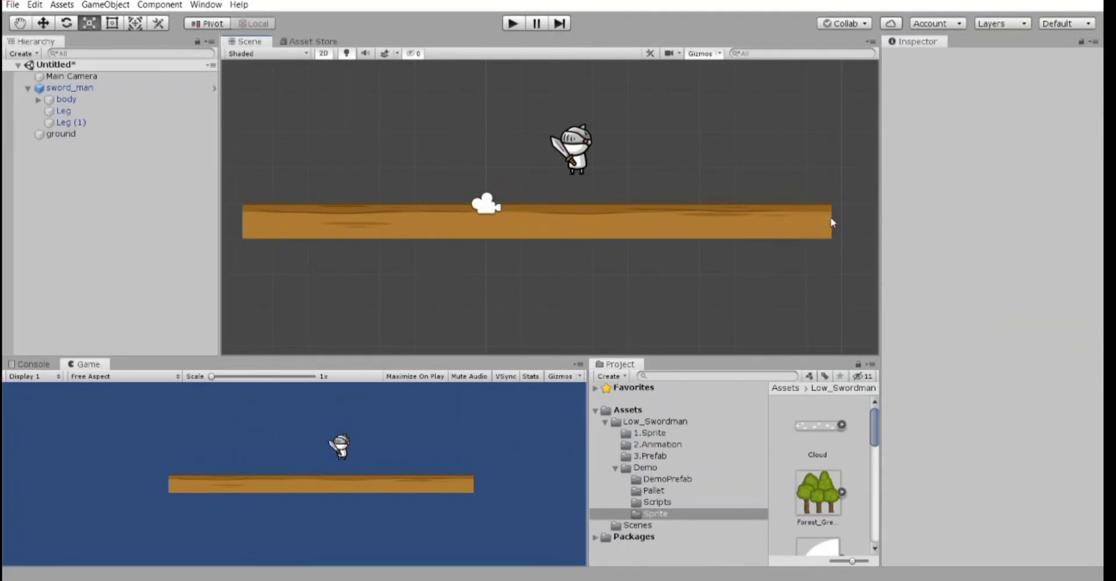
pyautogui.click(116, 138)
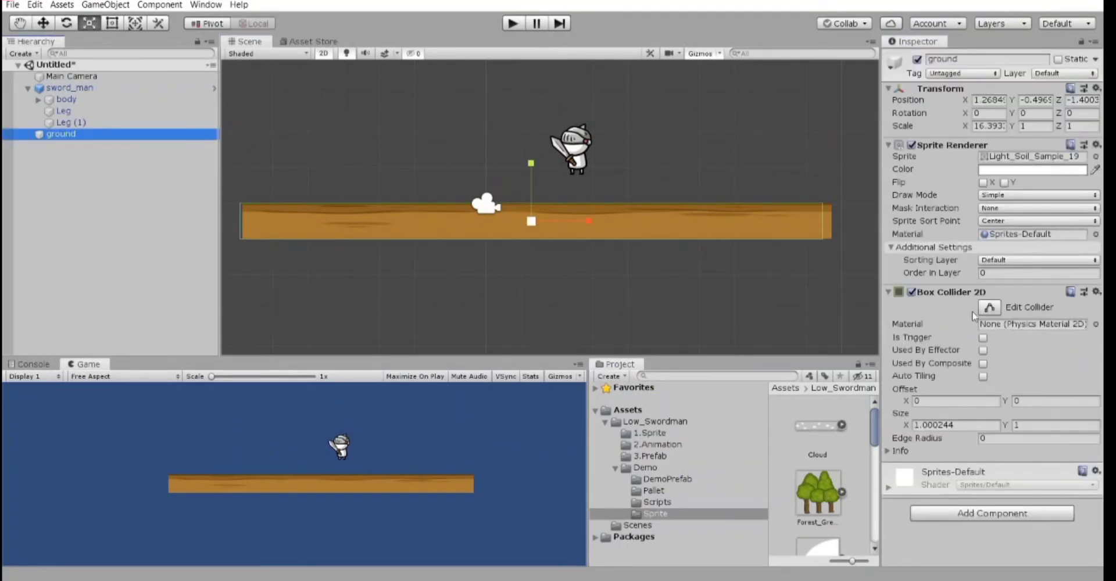
pyautogui.click(989, 307)
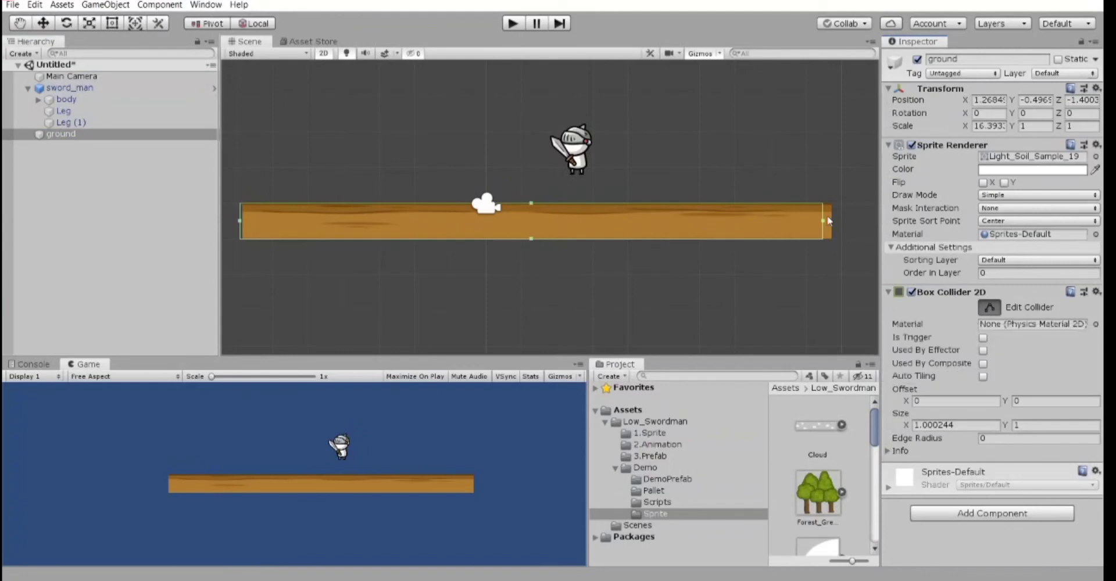
pyautogui.moveTo(824, 220); pyautogui.dragTo(833, 219)
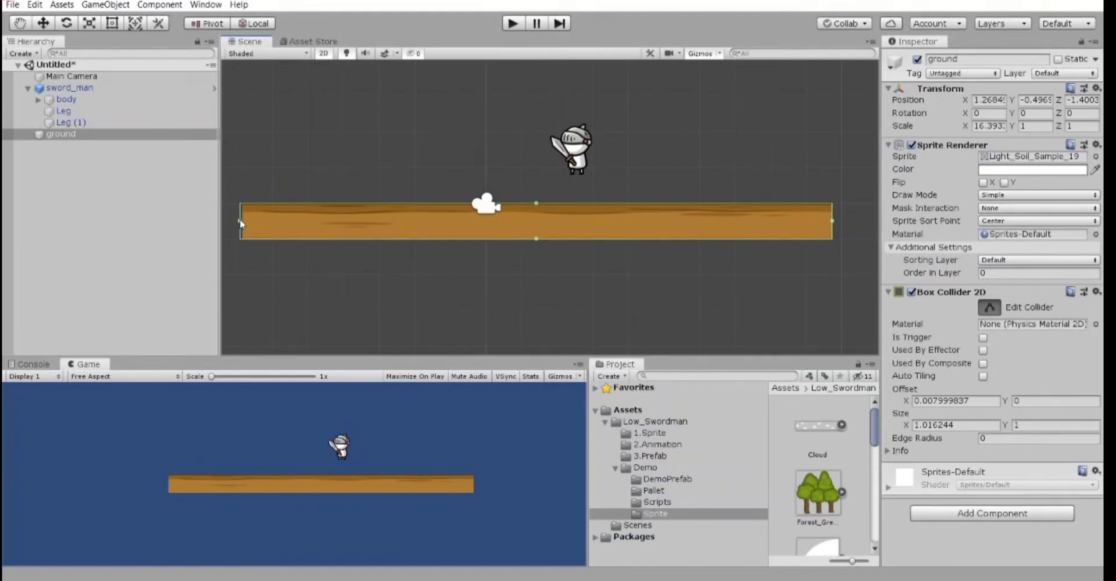
pyautogui.moveTo(242, 222); pyautogui.dragTo(243, 224)
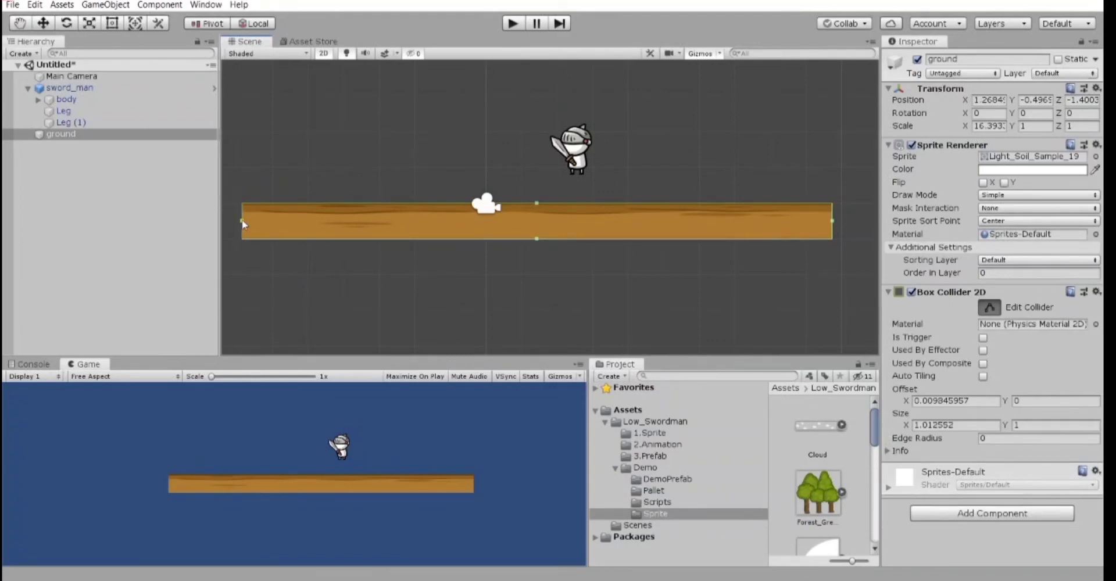
# - Add a Rigidbody 2D to the ground and set its Body Type to Static
pyautogui.click(985, 513)
pyautogui.write('r')
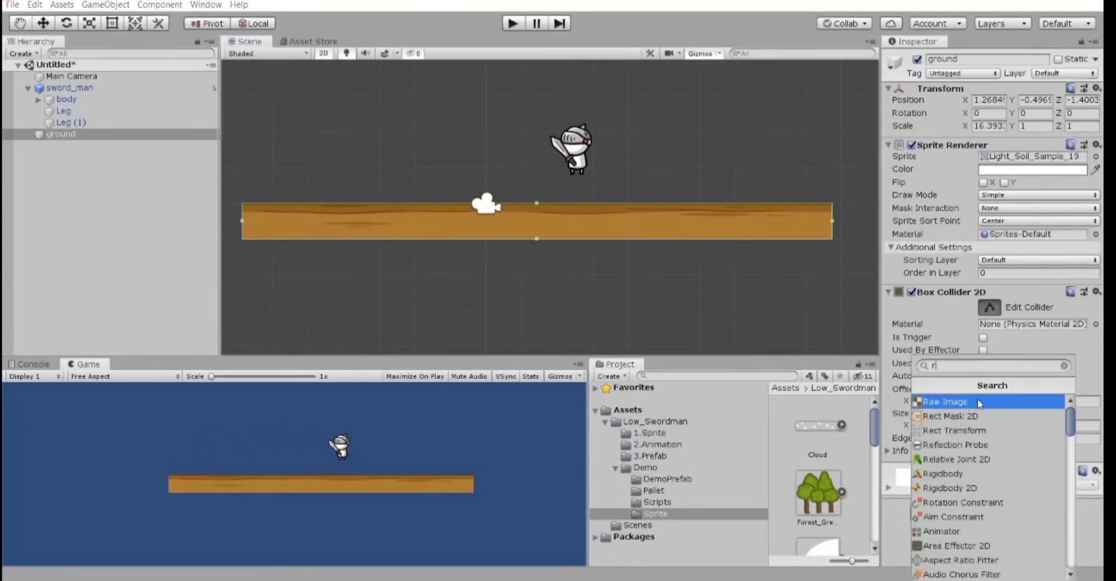
pyautogui.write('i')
pyautogui.click(973, 415)
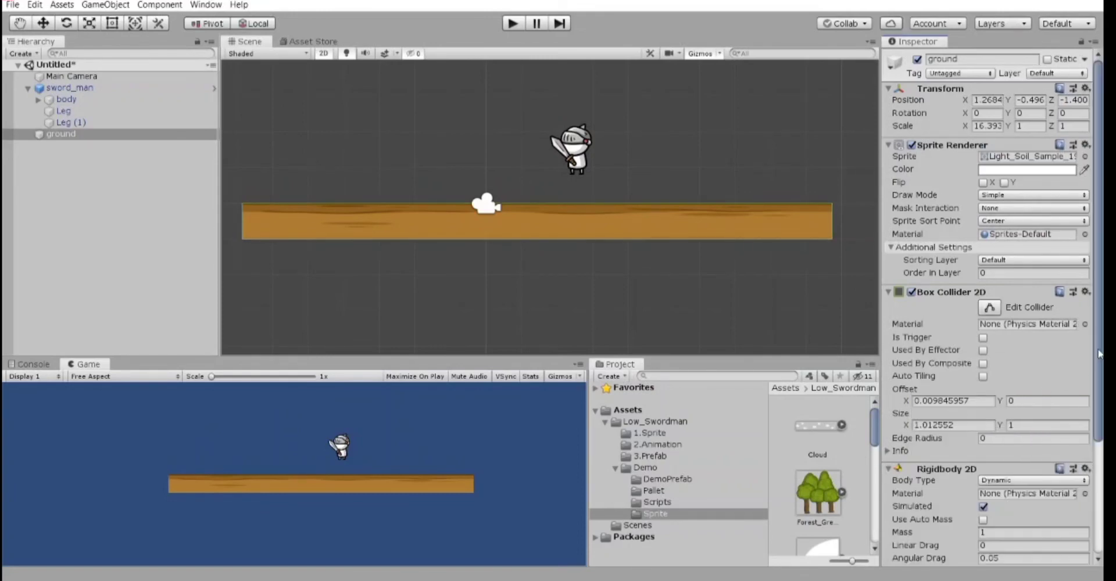
pyautogui.scroll(-3, 987, 409)
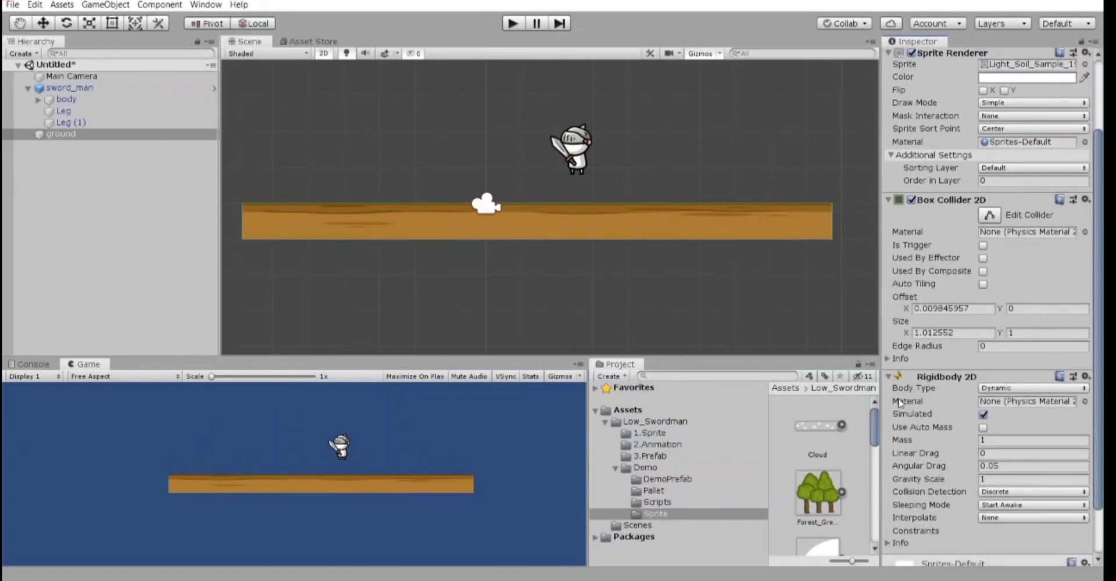
pyautogui.click(992, 388)
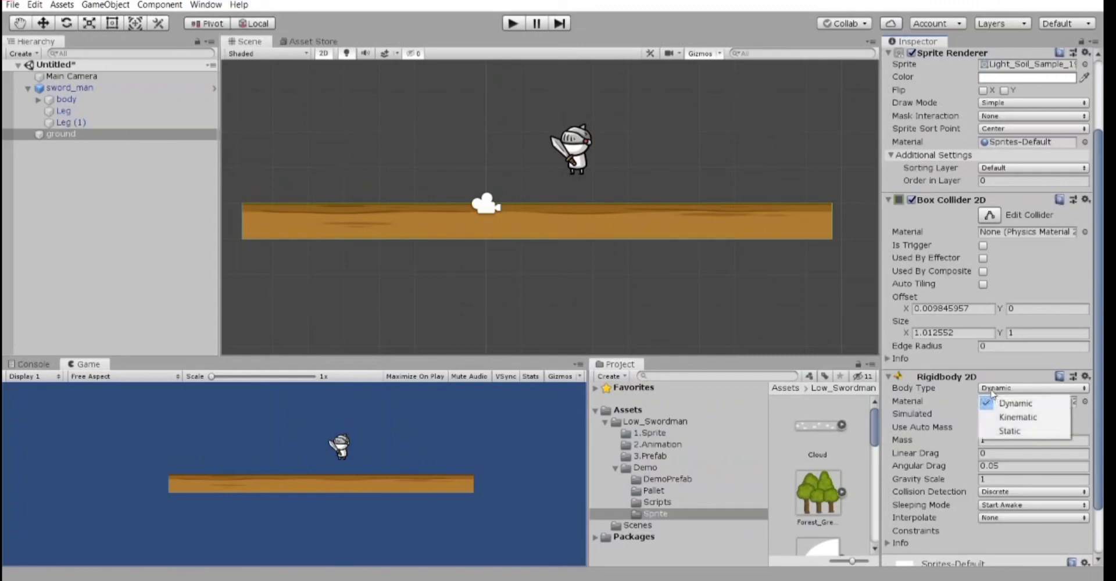
pyautogui.click(998, 430)
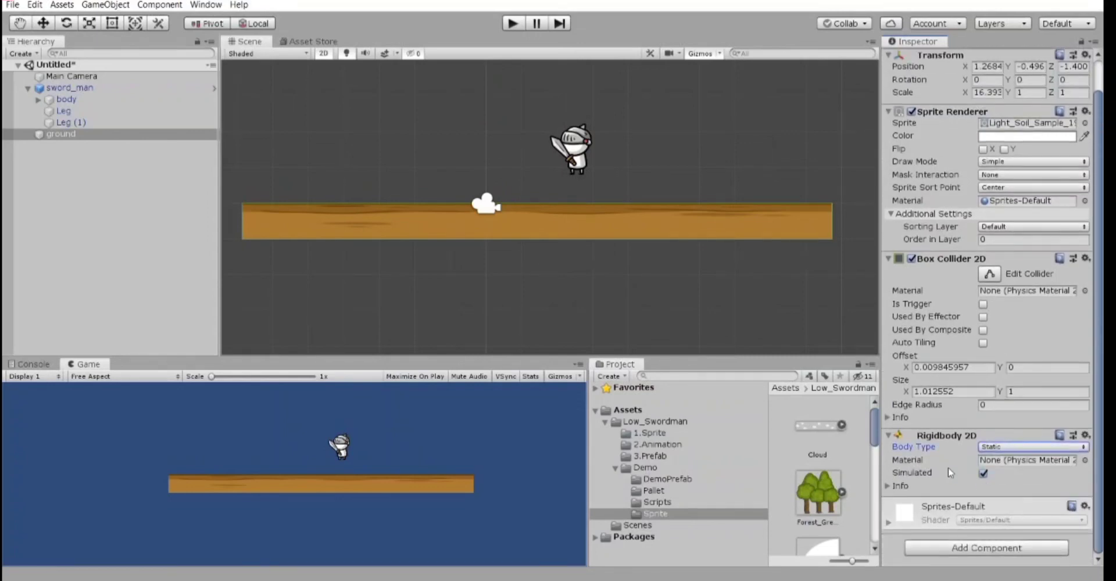
pyautogui.click(70, 88)
pyautogui.click(93, 135)
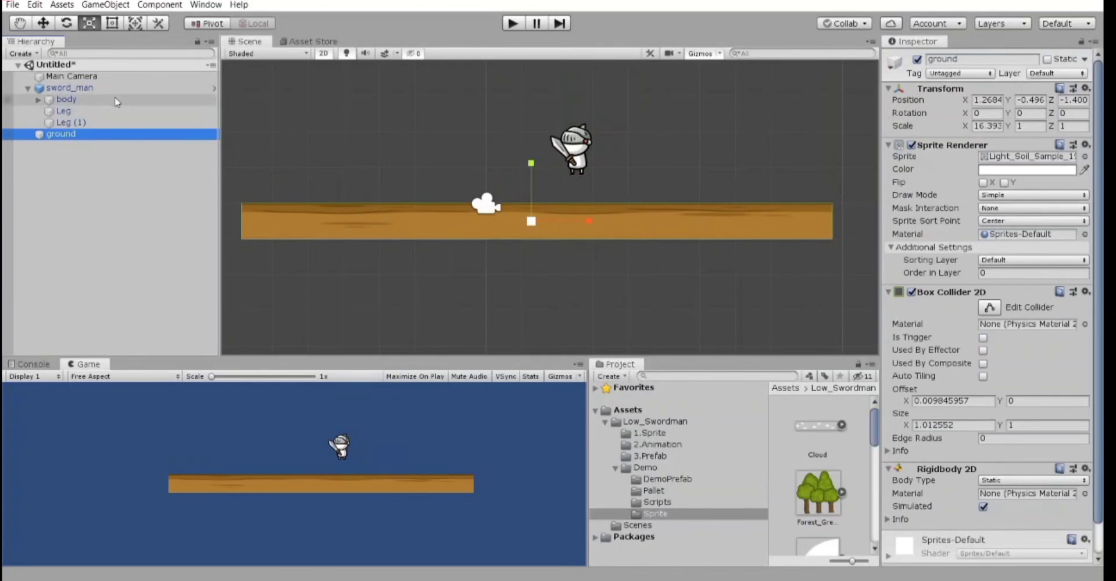
# - Remove sword_man's Animator component through its Inspector context menu
pyautogui.click(117, 89)
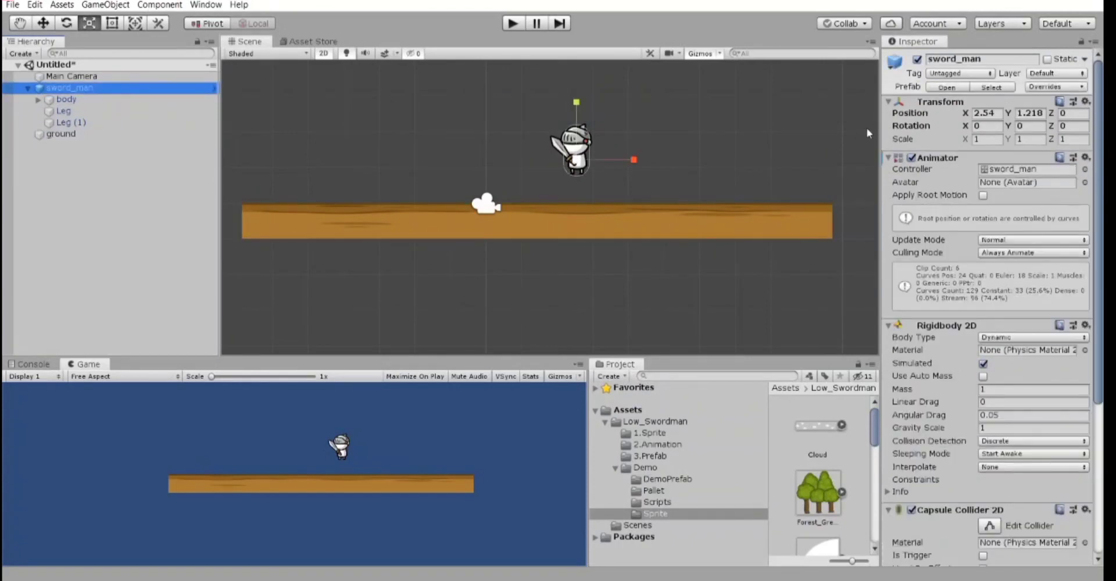
pyautogui.rightClick(965, 163)
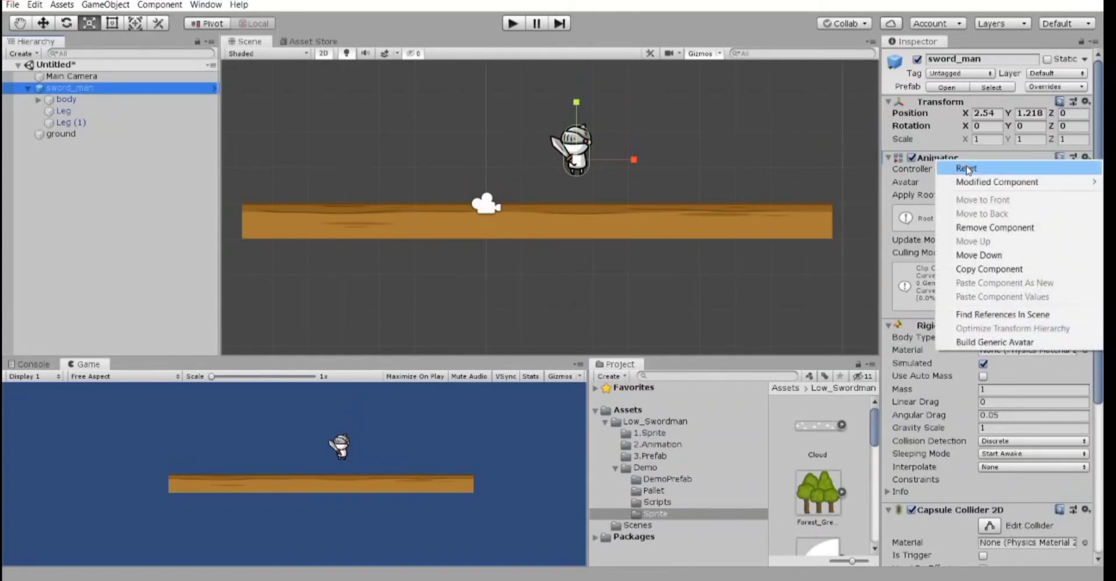
pyautogui.click(924, 181)
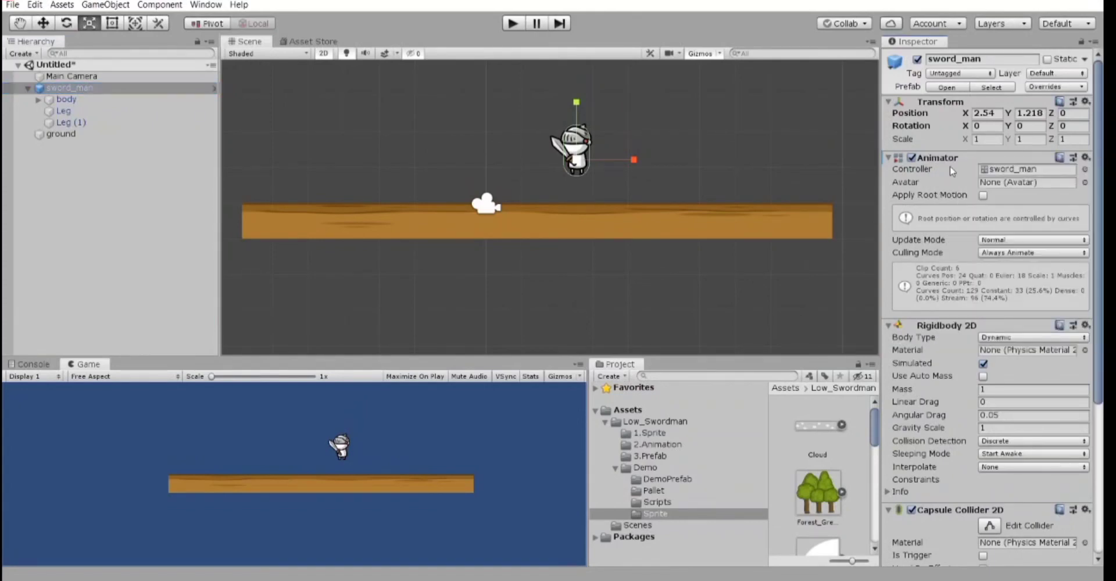
pyautogui.rightClick(959, 166)
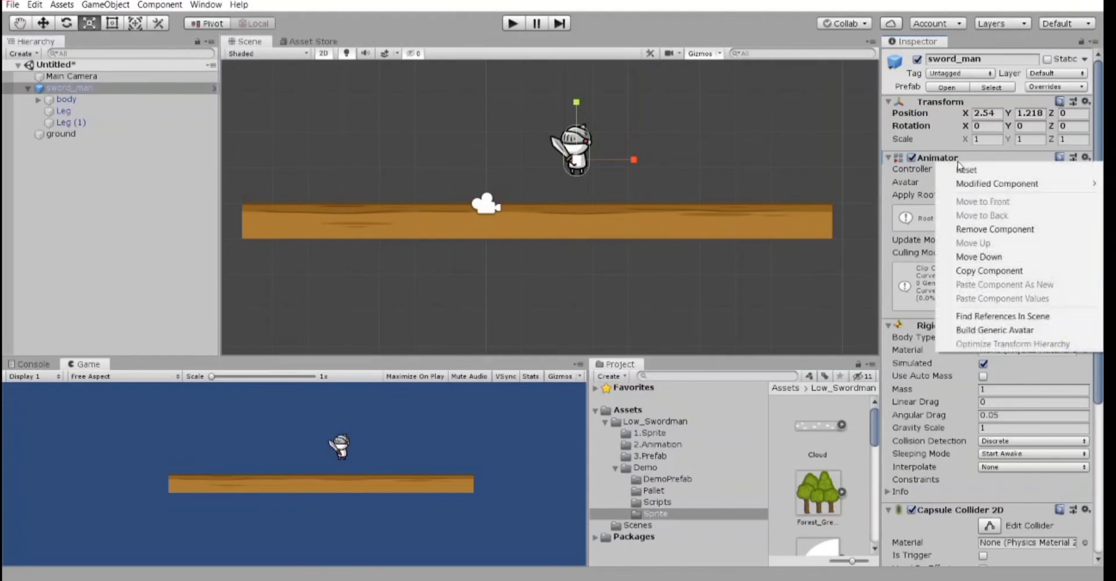
pyautogui.click(981, 230)
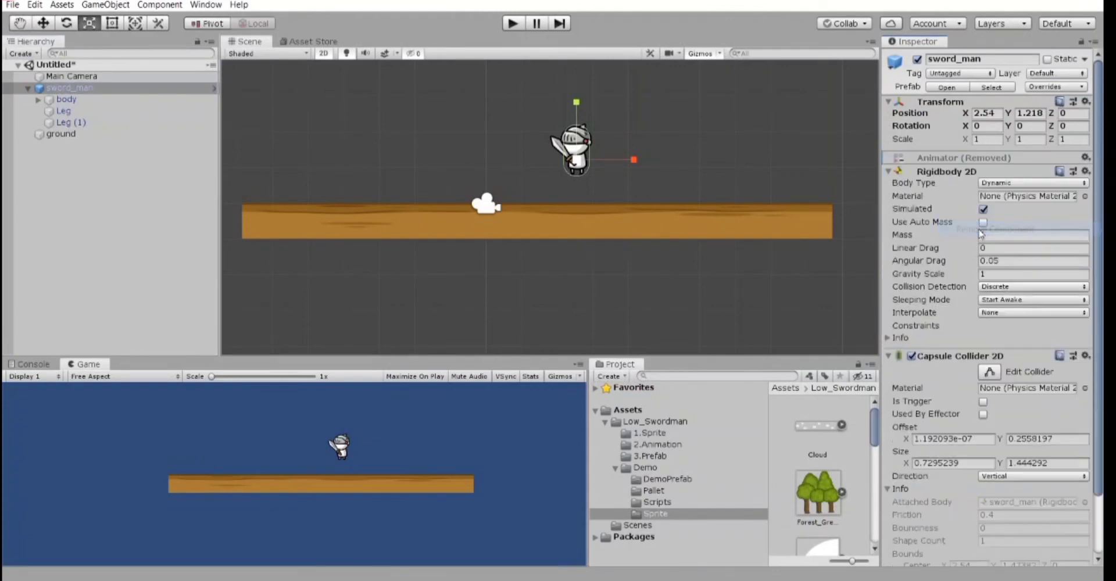
pyautogui.click(117, 209)
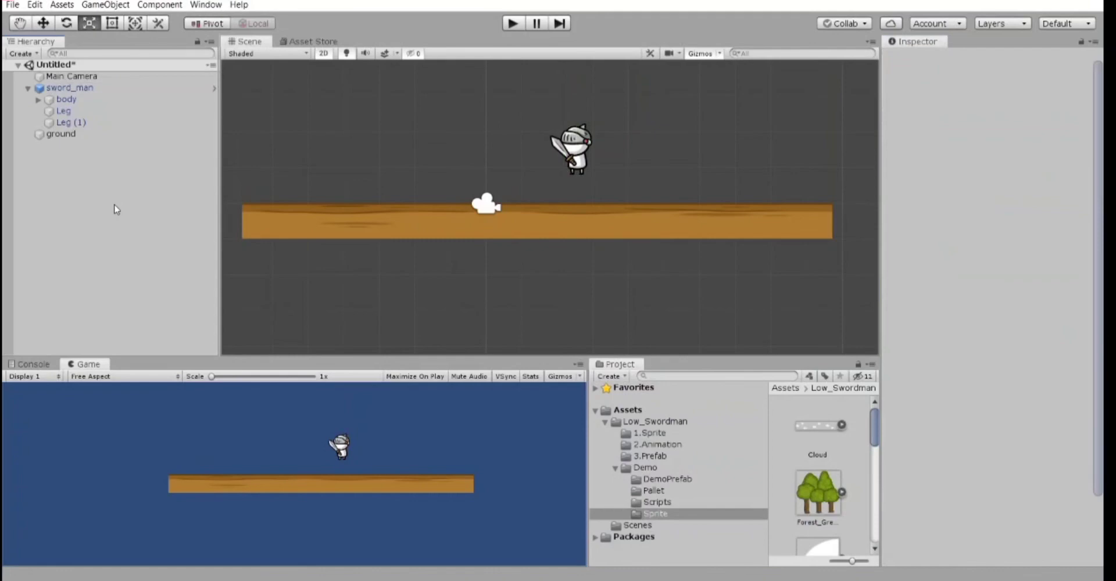
# - Check the components on sword_man and ground, then enter Play mode
pyautogui.click(119, 87)
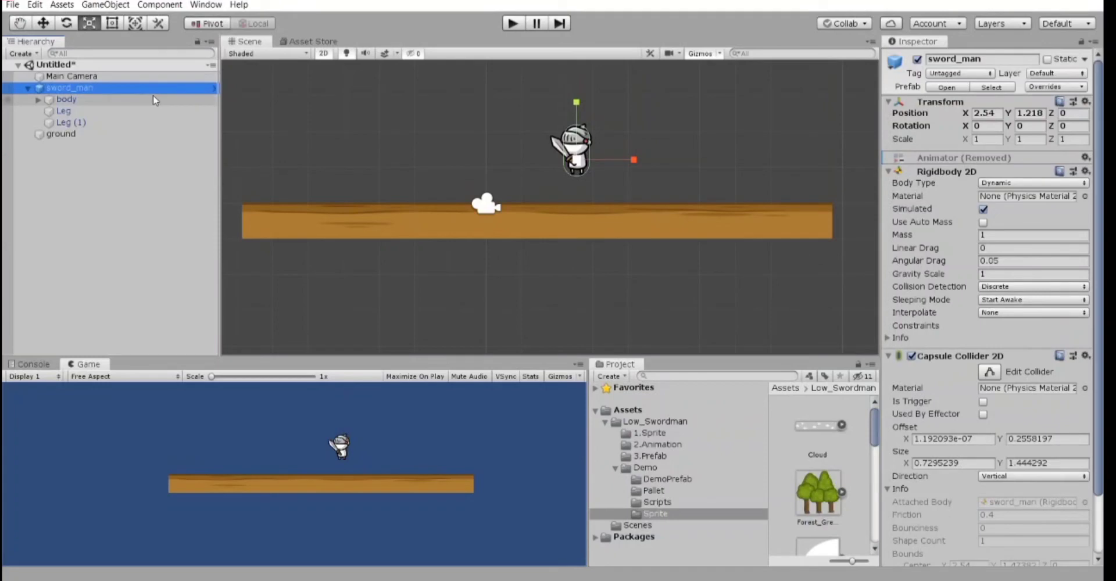
pyautogui.click(152, 134)
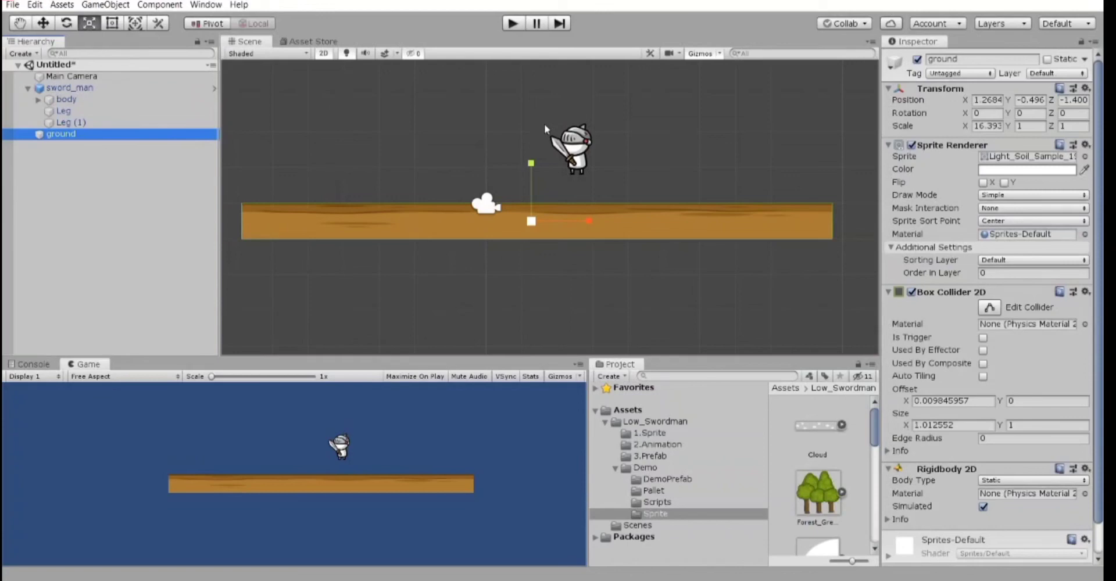
pyautogui.click(512, 23)
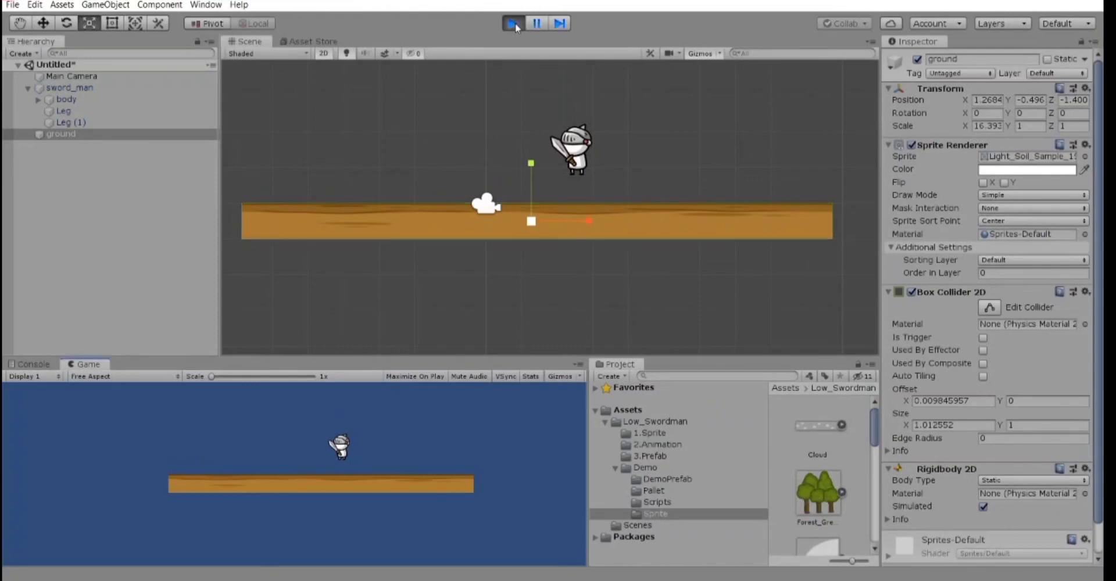
# - Stop the current run, replay to watch sword_man fall onto the ground platform, then stop
pyautogui.click(515, 22)
pyautogui.click(514, 24)
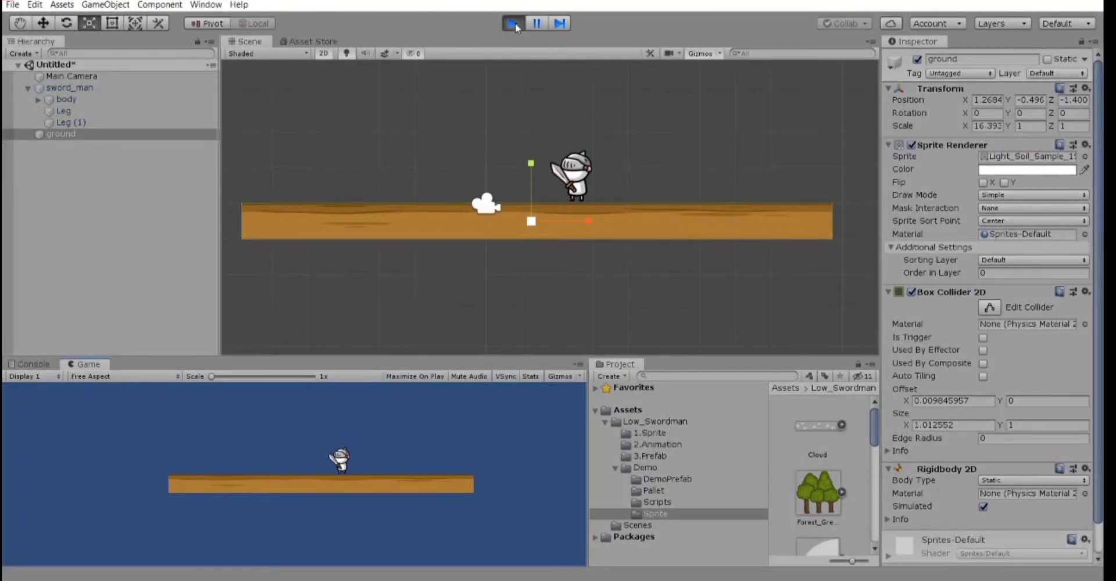
pyautogui.click(515, 22)
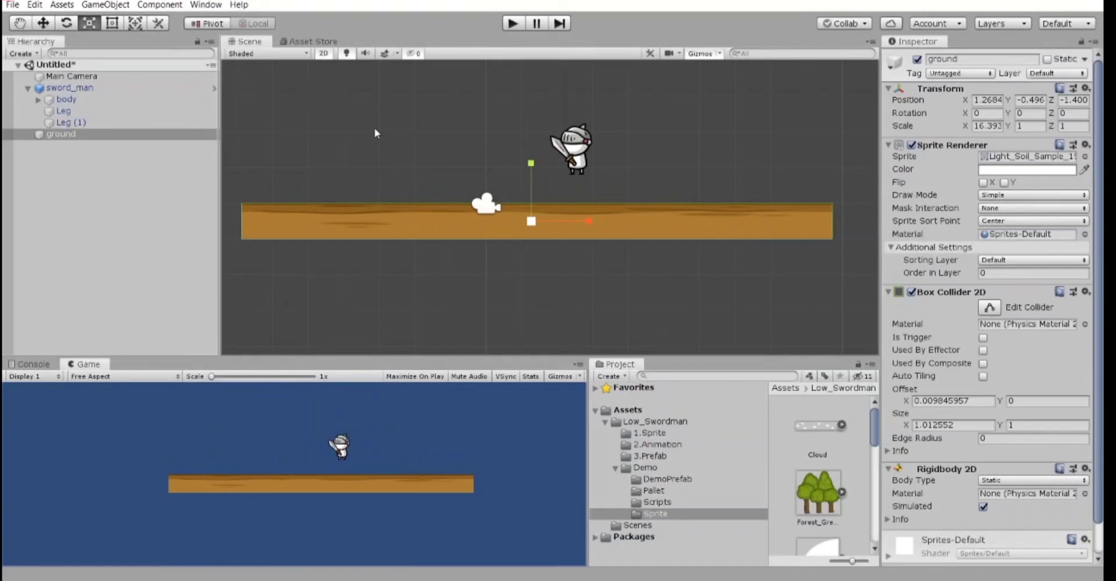
# - Enable Freeze Rotation Z in sword_man's Rigidbody 2D Constraints and play the scene
pyautogui.click(113, 89)
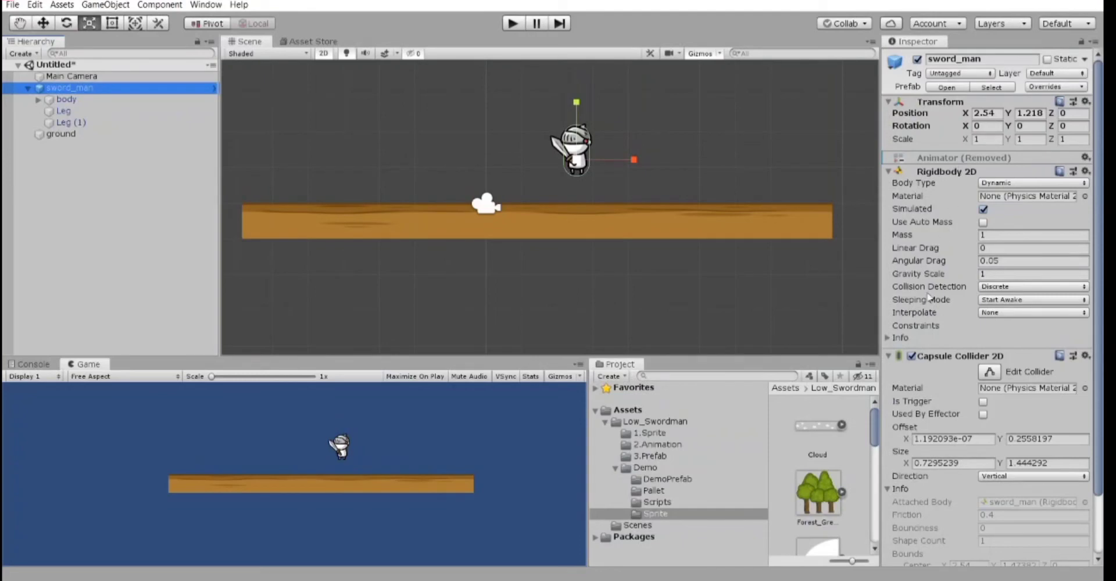
pyautogui.click(923, 327)
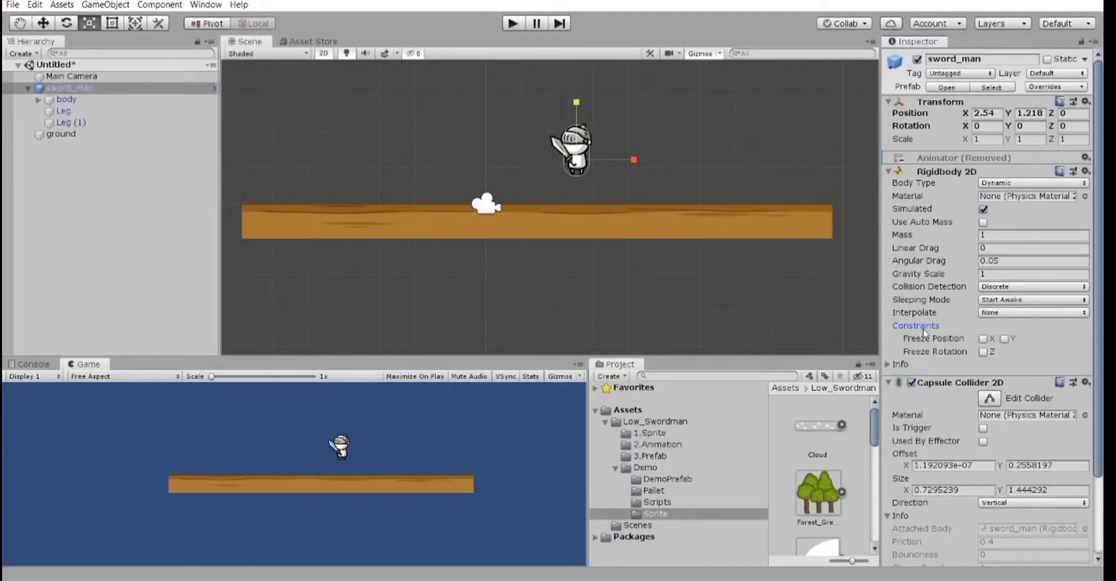
pyautogui.click(983, 353)
pyautogui.click(511, 23)
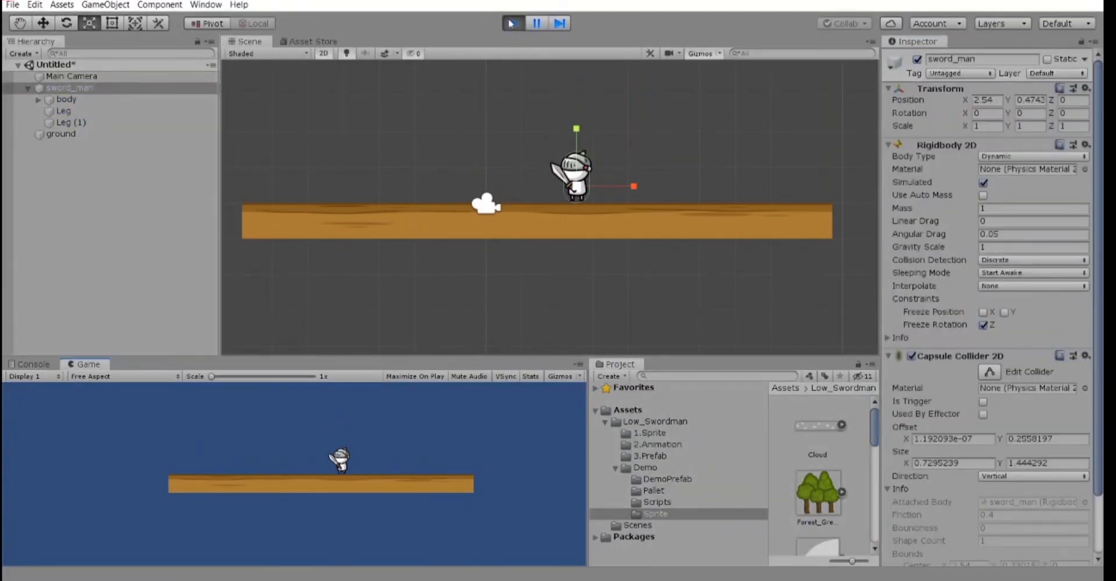